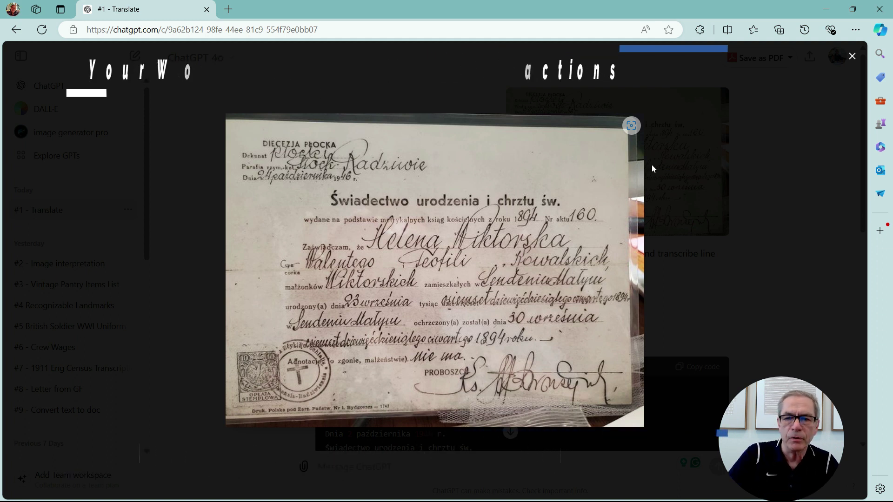
Close the certificate viewer and review the English translation with its 1946 issue date and Act No. 160
left_click(852, 56)
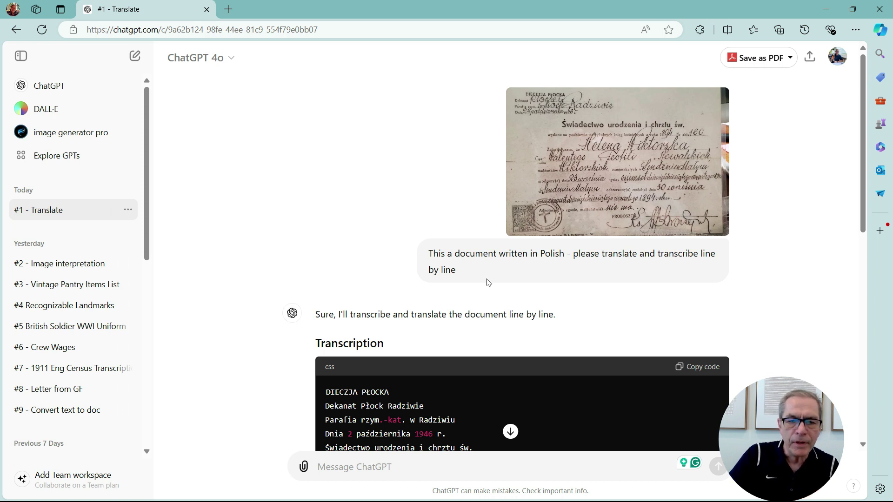
left_click_drag(427, 254, 484, 275)
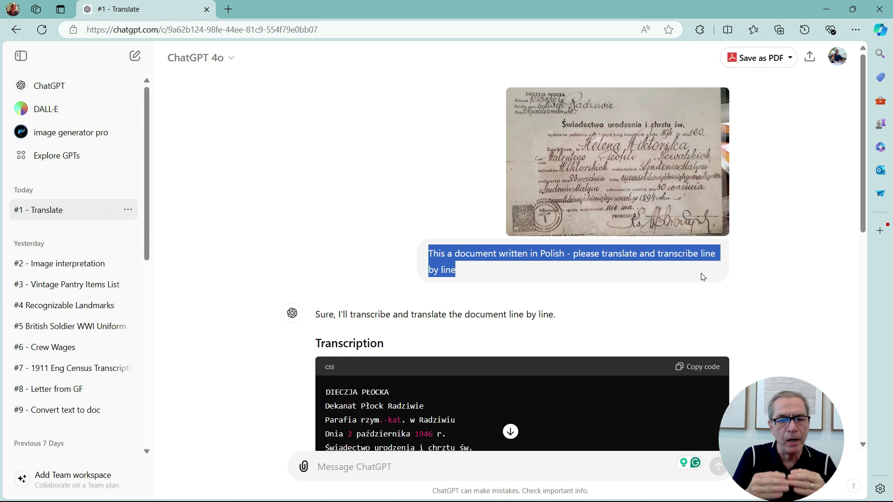
scroll(368, 260, "down", 1)
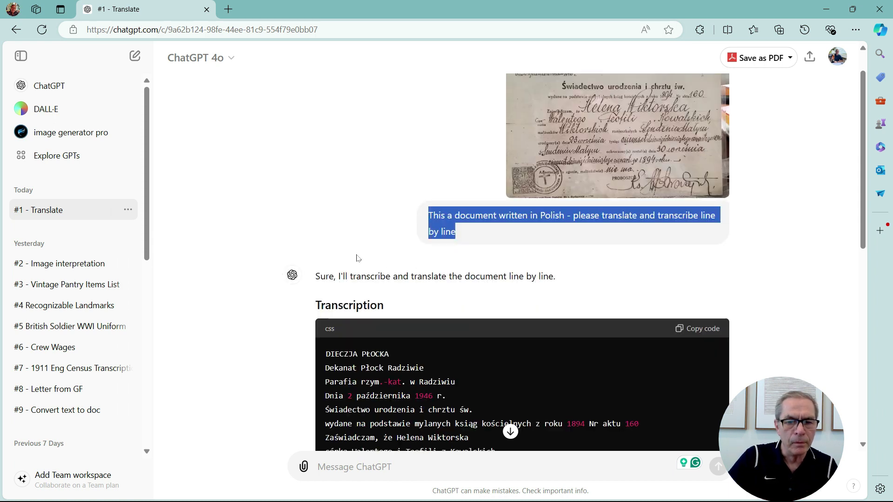
scroll(314, 274, "down", 4)
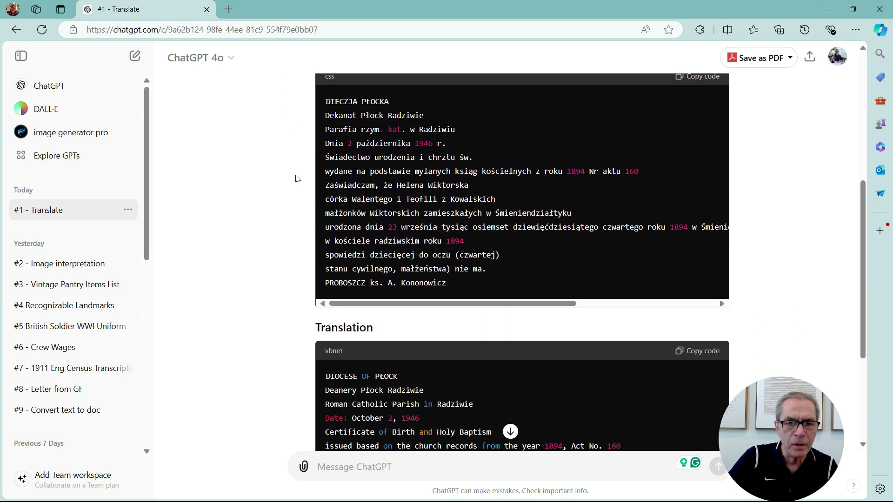
scroll(298, 176, "up", 1)
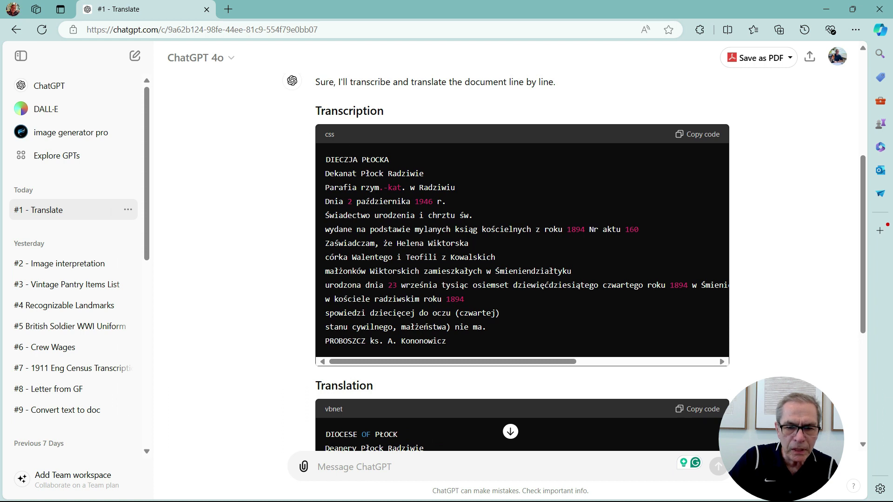
scroll(277, 263, "down", 3)
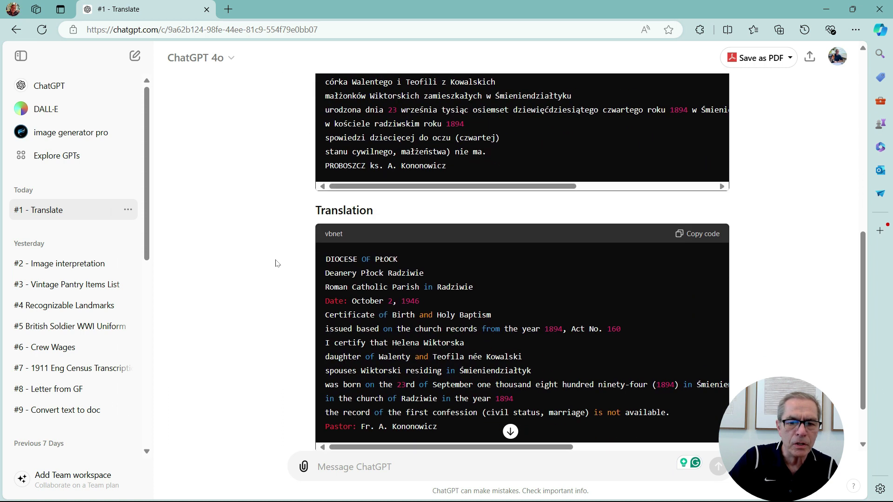
scroll(277, 264, "down", 1)
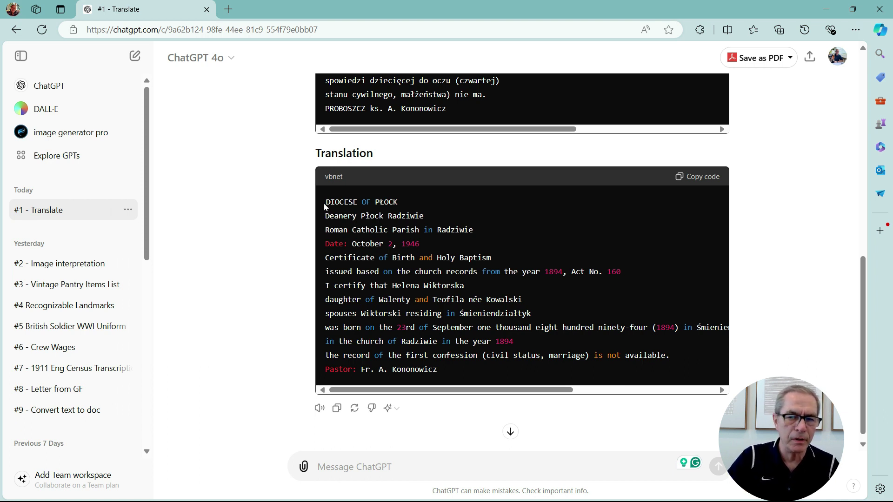
left_click_drag(325, 203, 543, 371)
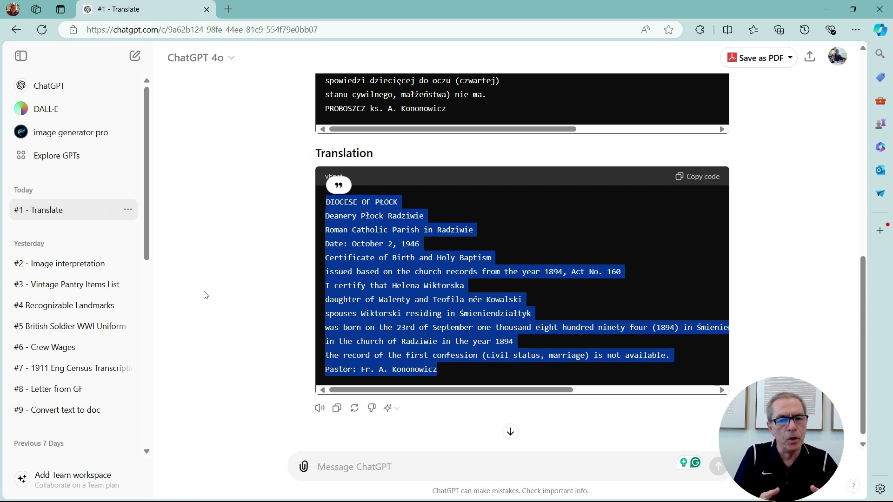
left_click(221, 269)
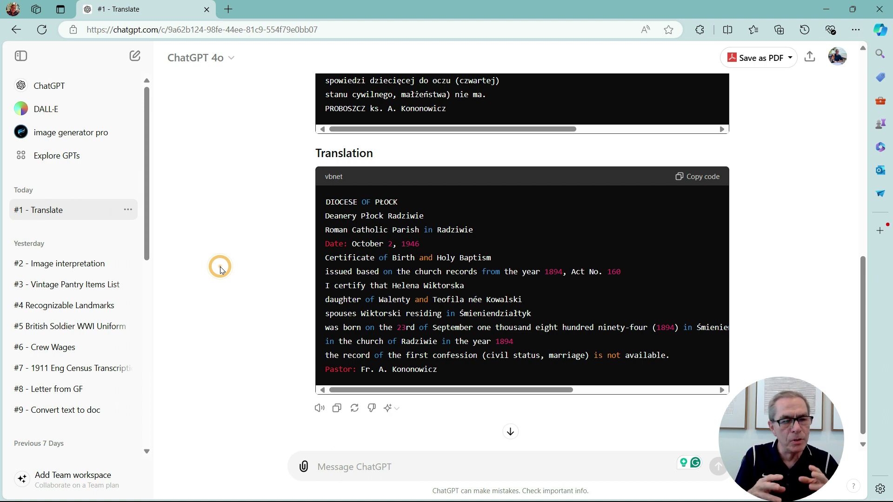
Open the Image interpretation chat, view the Market Place, Hull photo full size, and highlight its prompt
left_click(76, 264)
scroll(218, 195, "up", 10)
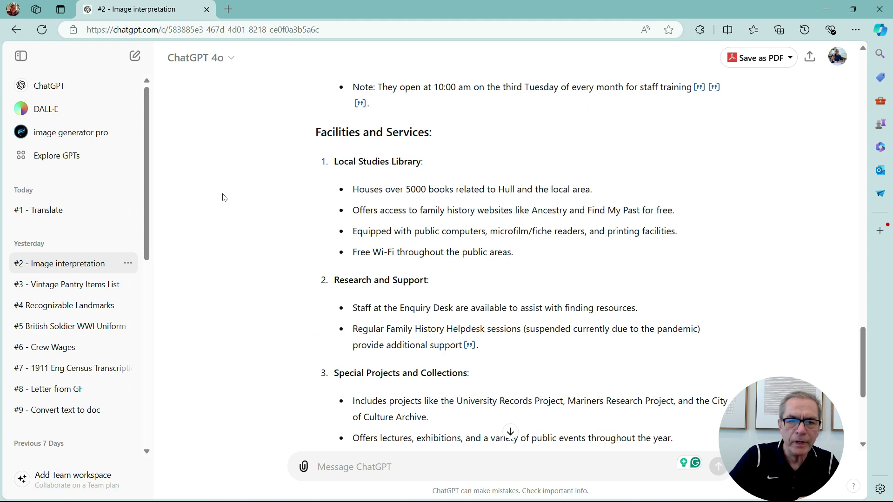
scroll(223, 197, "up", 15)
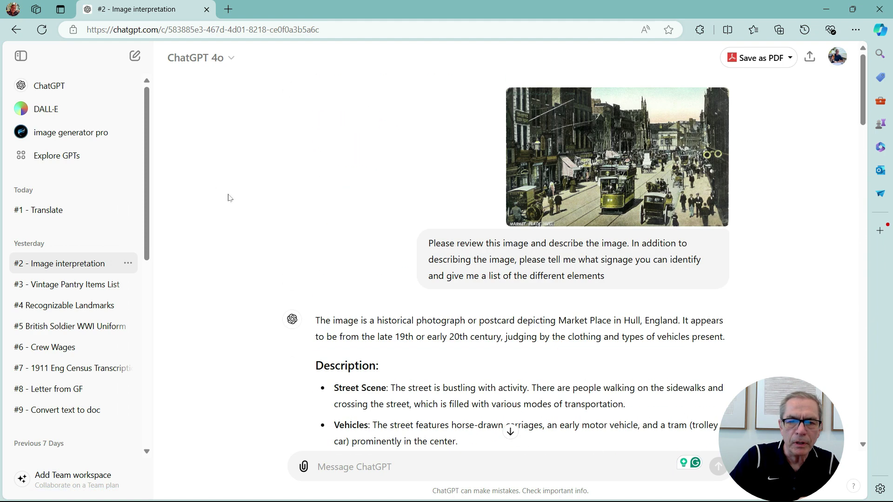
left_click(606, 147)
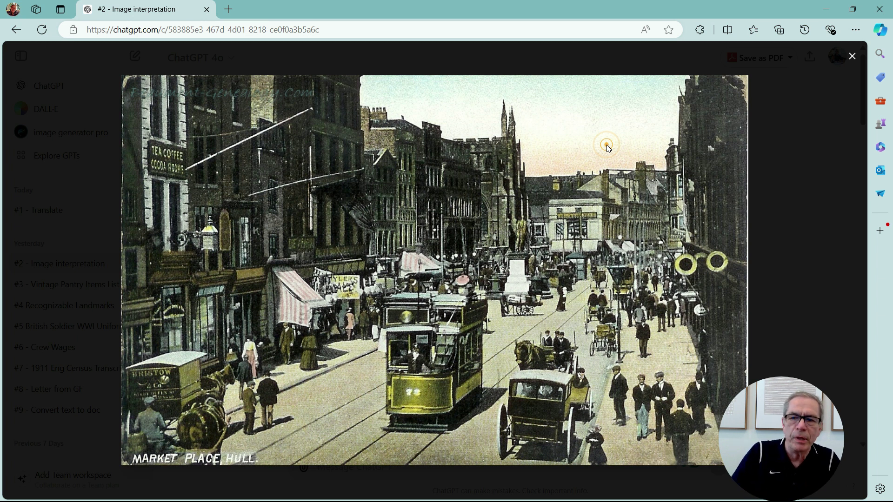
left_click(852, 59)
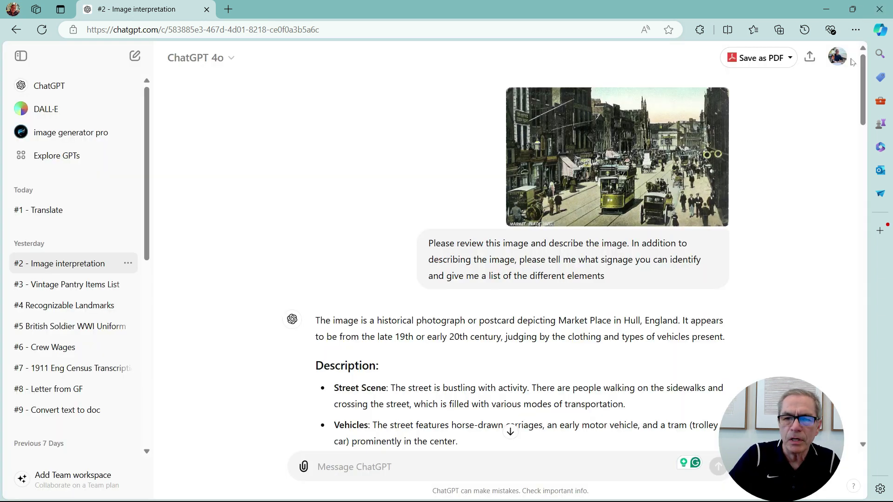
left_click_drag(427, 243, 622, 275)
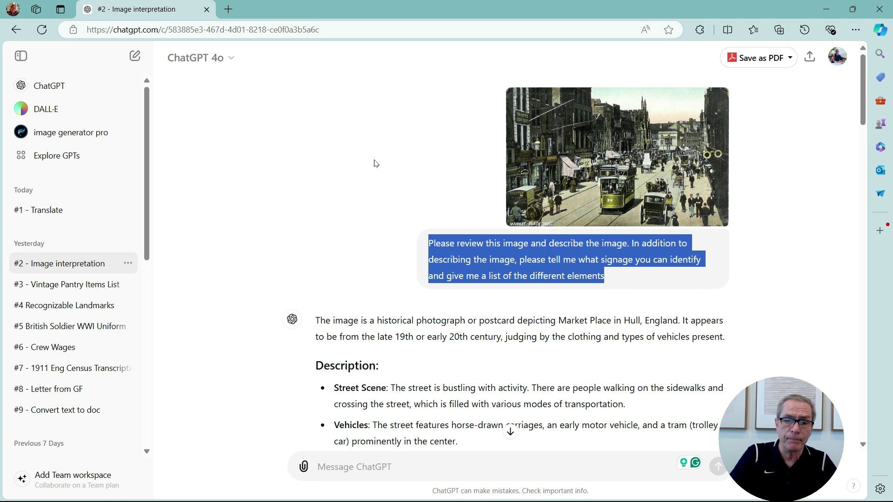
left_click(414, 172)
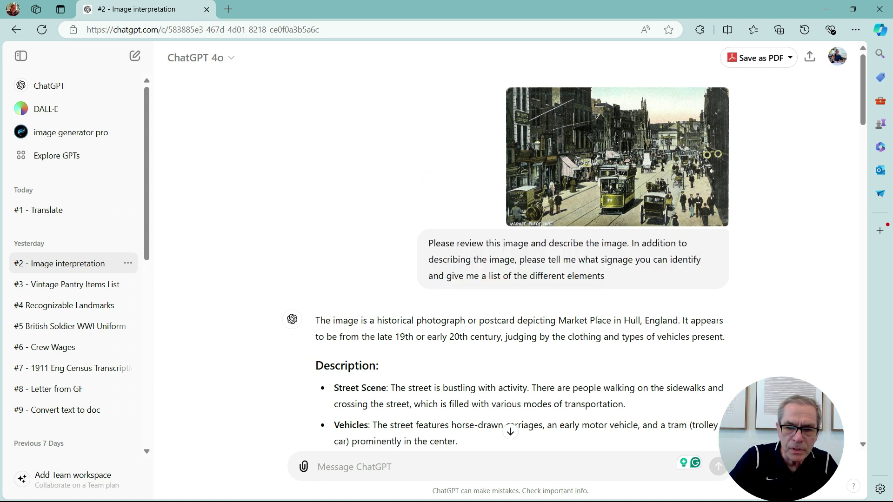
scroll(225, 300, "down", 3)
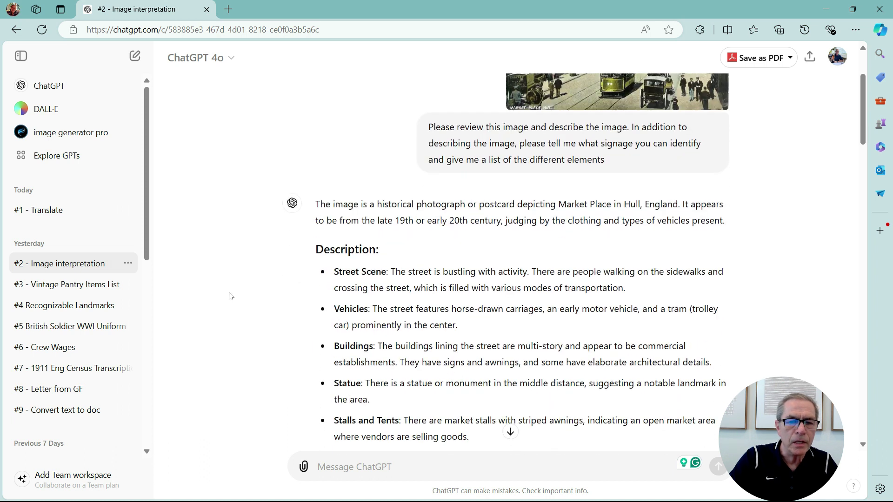
left_click_drag(334, 276, 407, 386)
left_click(258, 316)
scroll(257, 314, "down", 4)
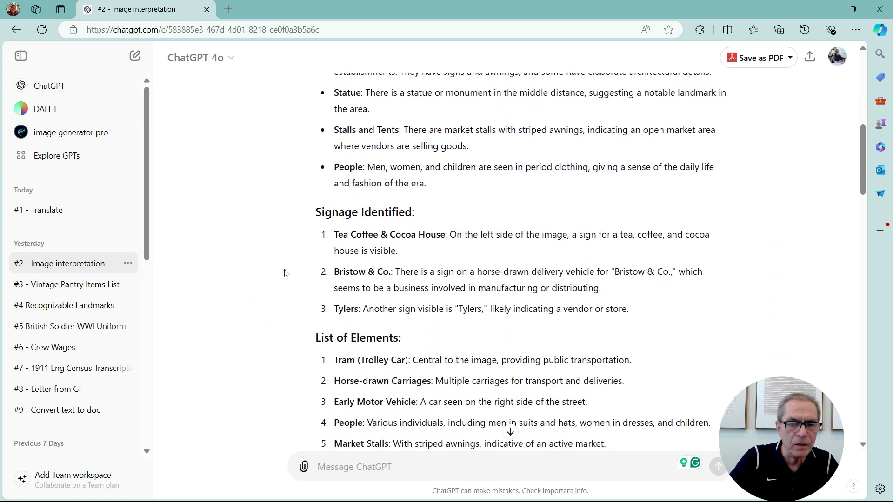
scroll(281, 265, "down", 3)
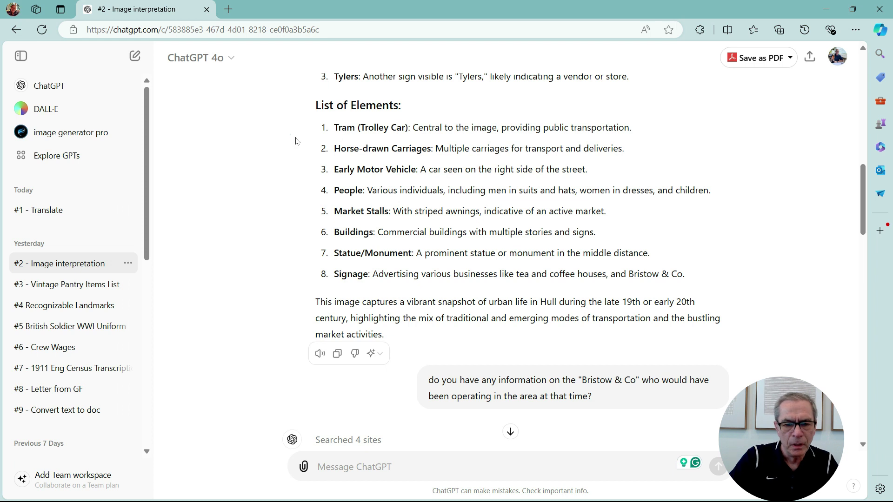
Review the Bristow & Co follow-up answer, expanding and collapsing its 'Searched 4 sites' list
scroll(325, 260, "up", 4)
left_click_drag(332, 214, 389, 214)
scroll(419, 233, "down", 5)
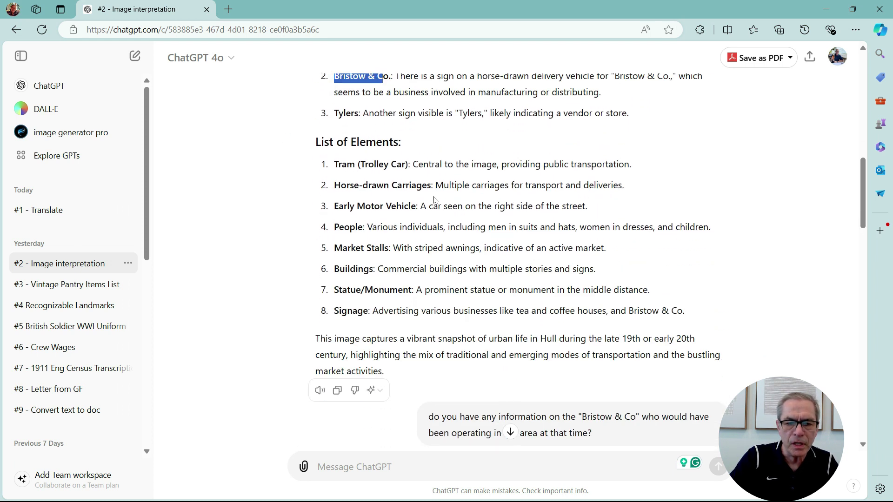
left_click_drag(433, 322, 587, 338)
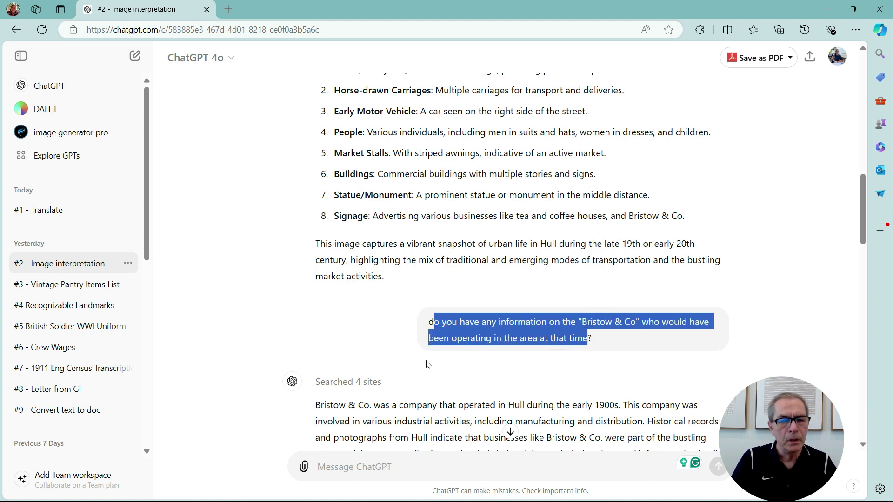
scroll(430, 321, "down", 2)
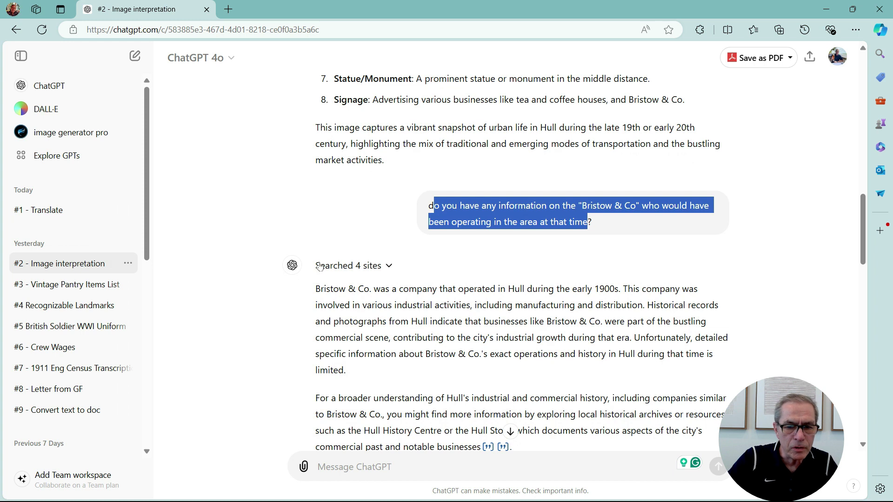
left_click(389, 266)
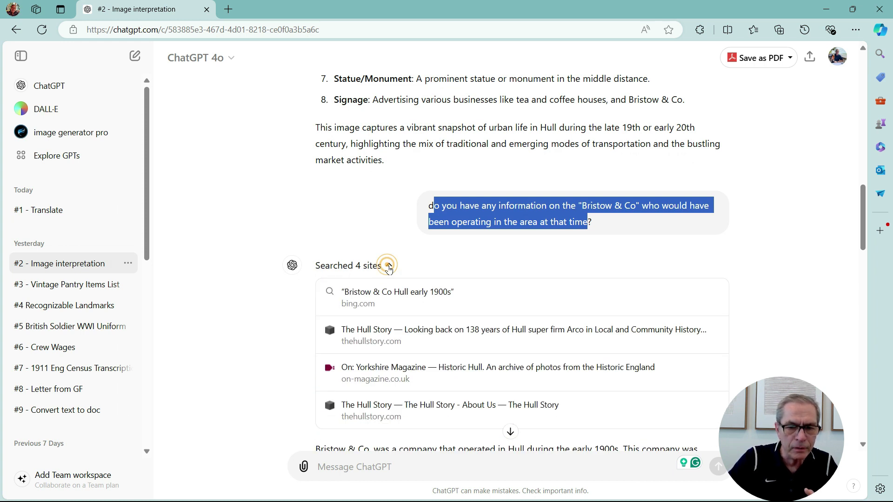
left_click(389, 268)
Review the Hull History Centre answer, then move on to the Vintage Pantry Items List chat
scroll(386, 269, "down", 3)
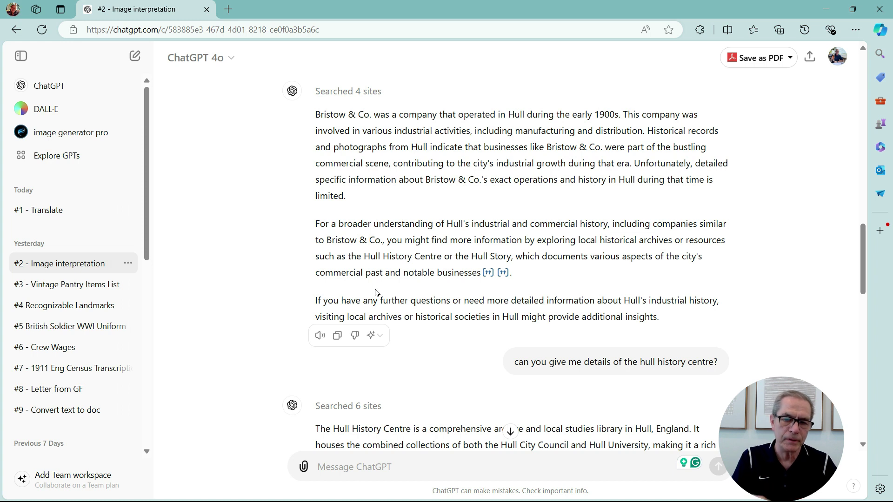
left_click_drag(515, 362, 722, 368)
scroll(326, 302, "down", 4)
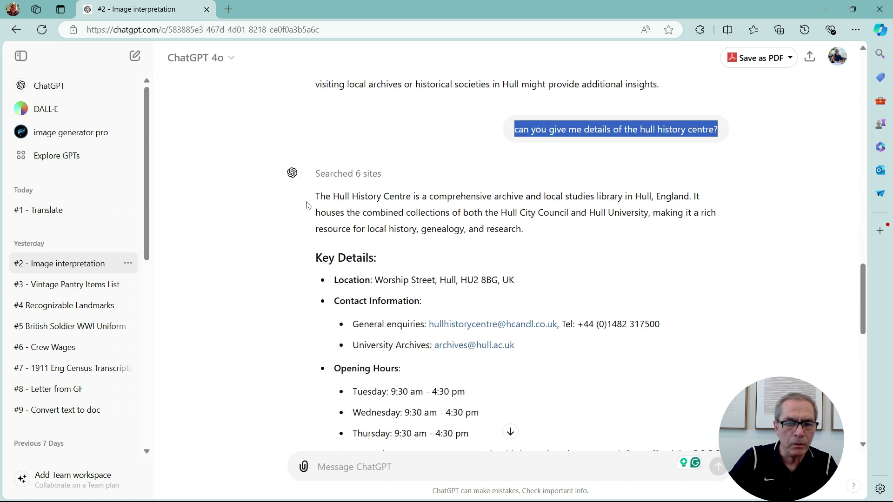
scroll(309, 207, "down", 3)
scroll(309, 207, "down", 8)
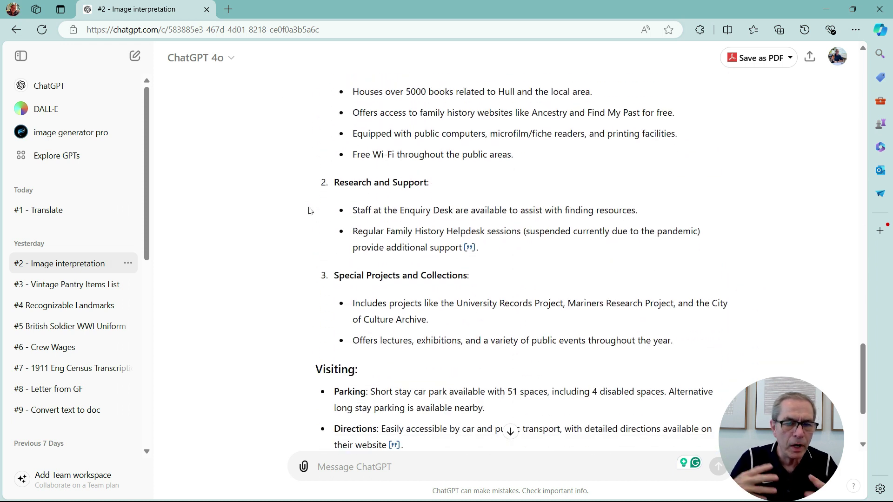
scroll(307, 219, "down", 4)
scroll(294, 309, "up", 15)
scroll(295, 310, "up", 15)
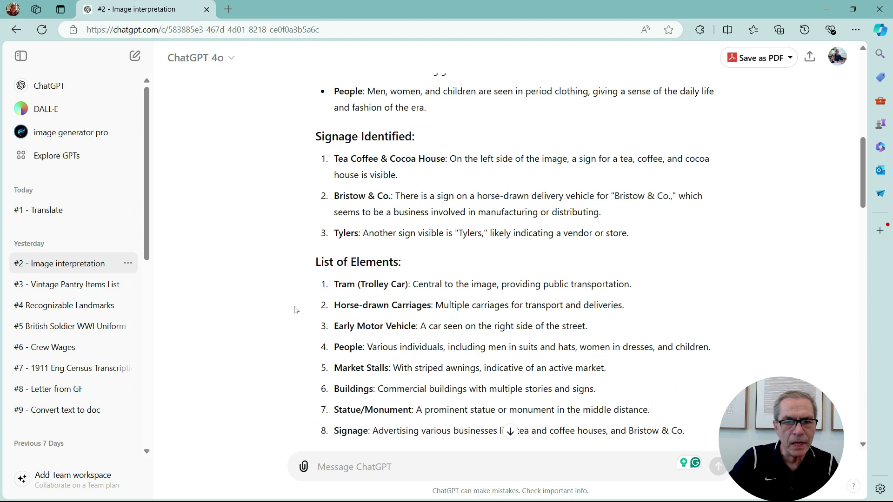
left_click(638, 170)
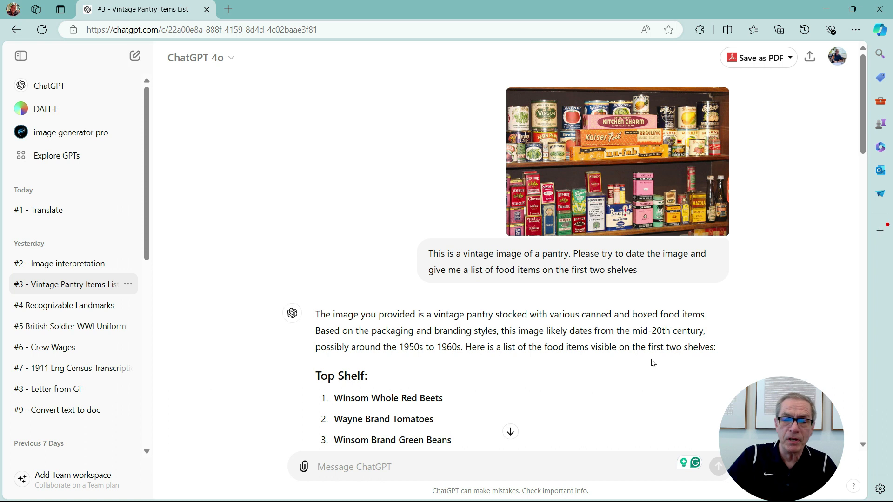
left_click(637, 152)
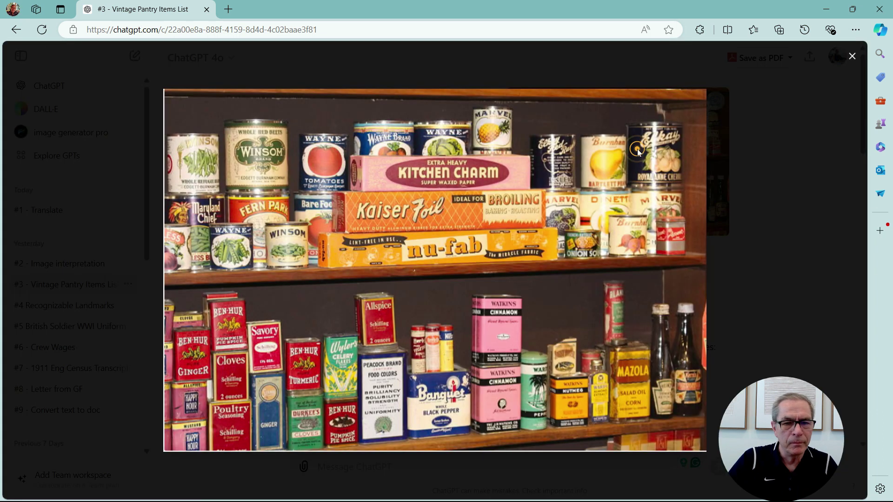
left_click(851, 57)
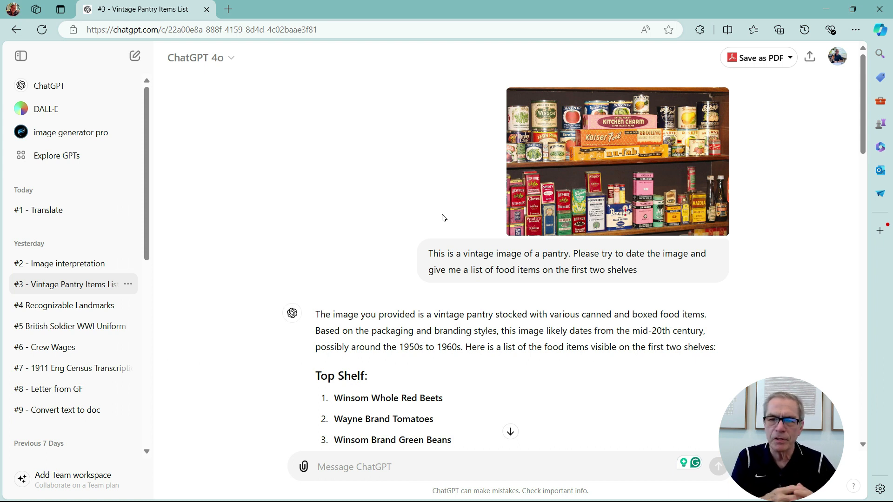
scroll(305, 189, "down", 4)
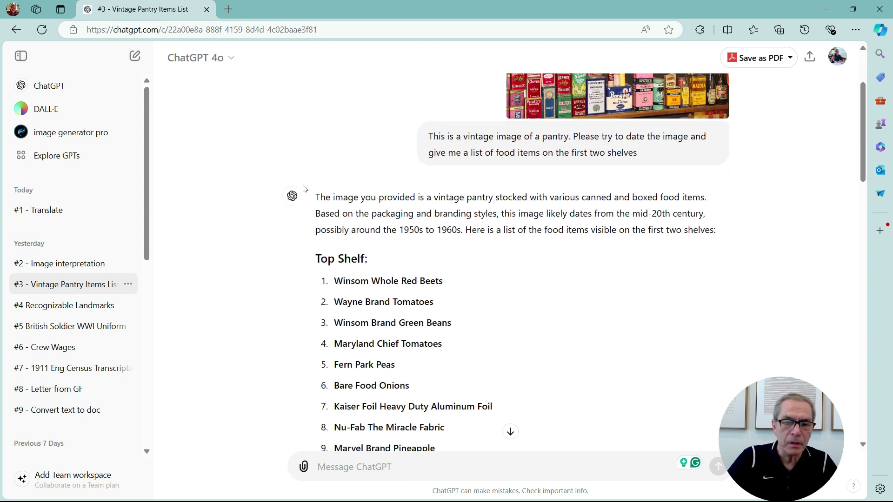
scroll(305, 189, "down", 1)
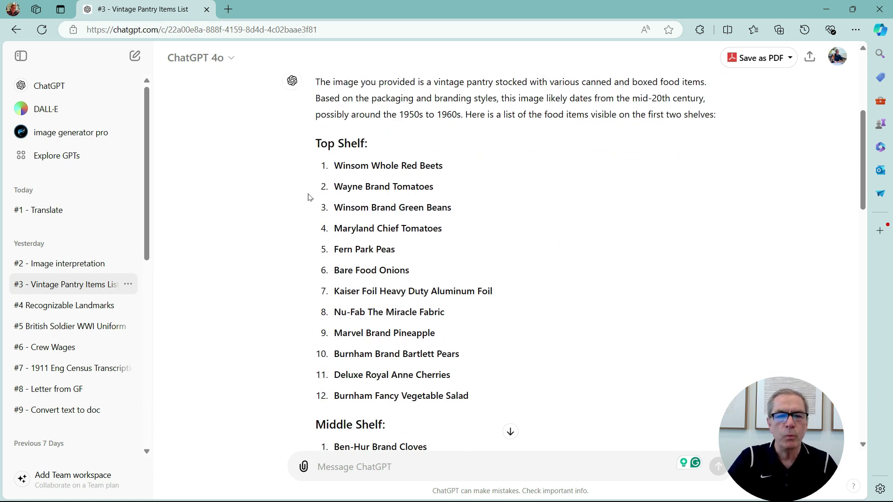
scroll(311, 209, "down", 5)
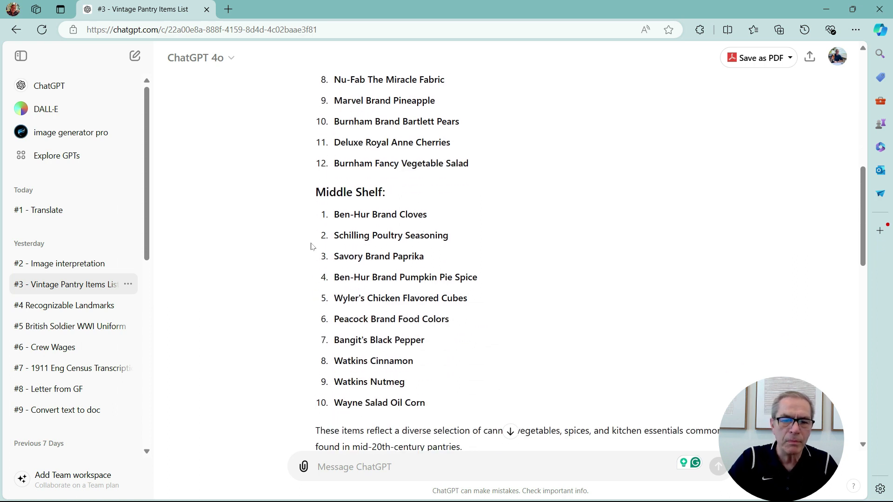
scroll(313, 246, "down", 2)
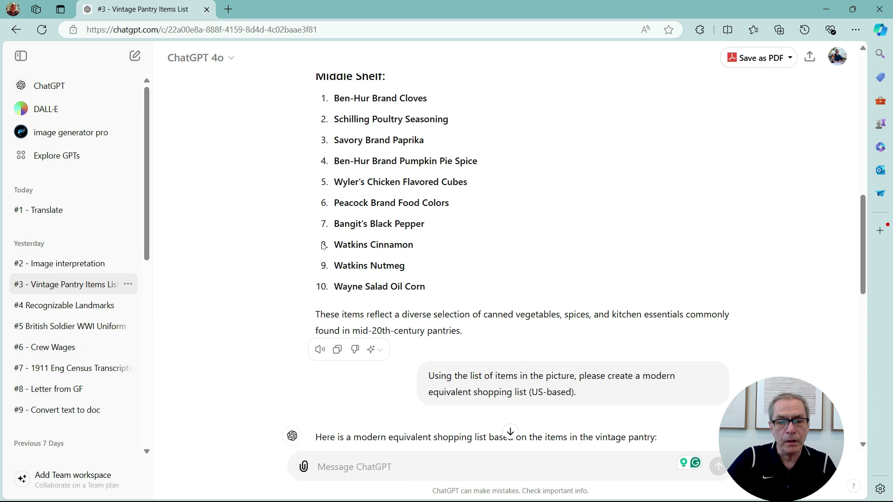
Highlight the modern shopping-list request and scroll through the generated modern shopping list
left_click_drag(439, 375, 577, 393)
left_click_drag(436, 376, 577, 393)
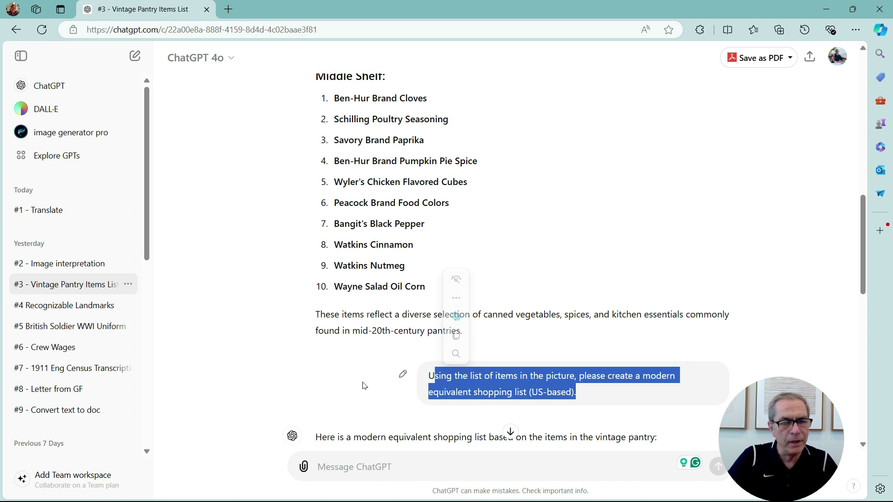
scroll(343, 335, "down", 5)
scroll(288, 309, "down", 3)
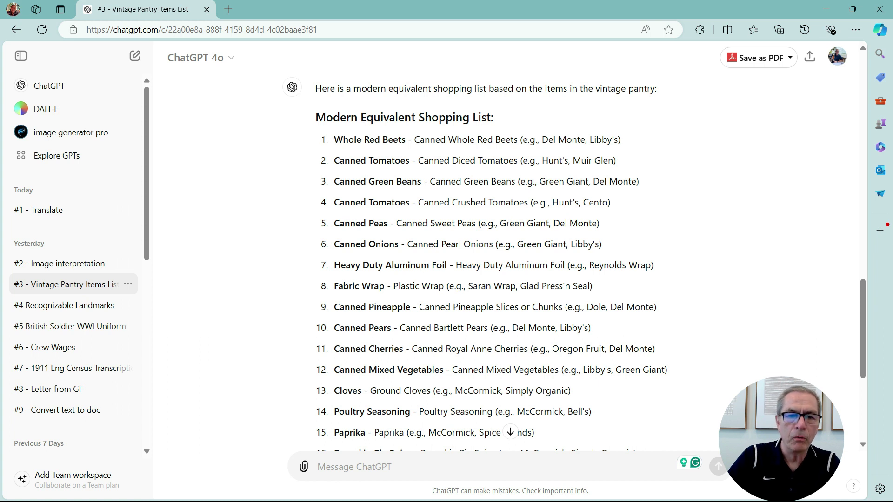
scroll(336, 144, "up", 20)
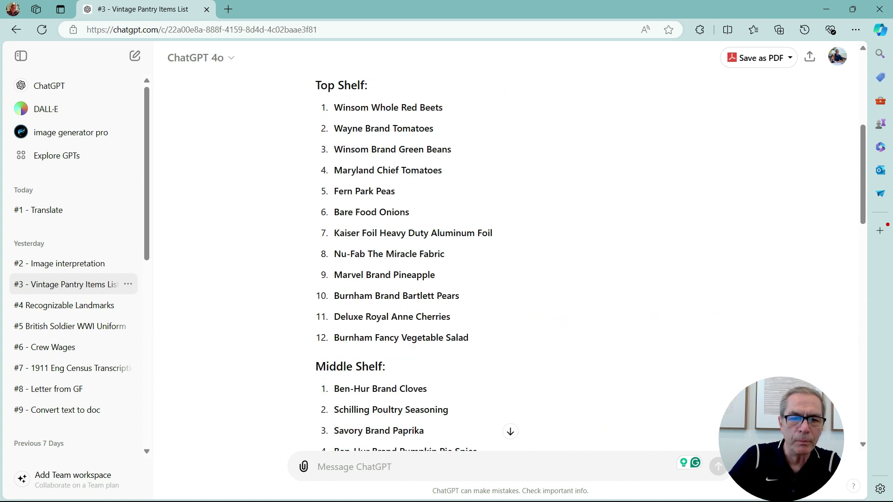
scroll(324, 208, "down", 20)
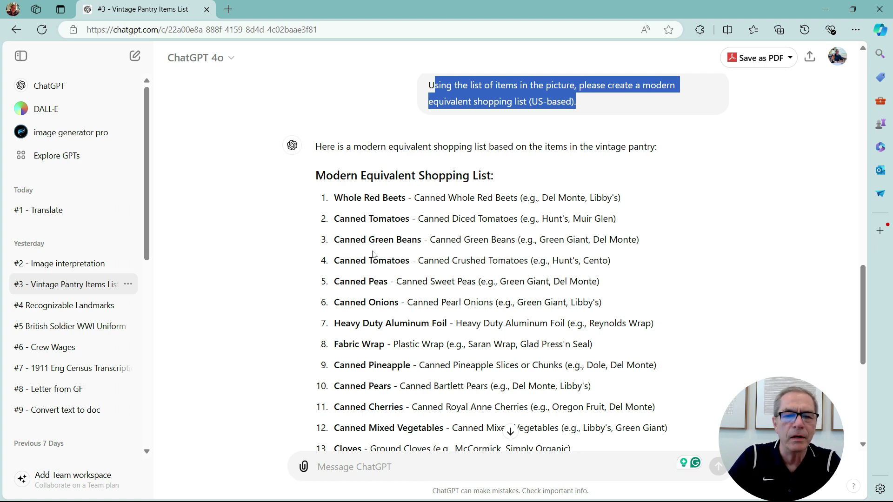
scroll(348, 249, "down", 6)
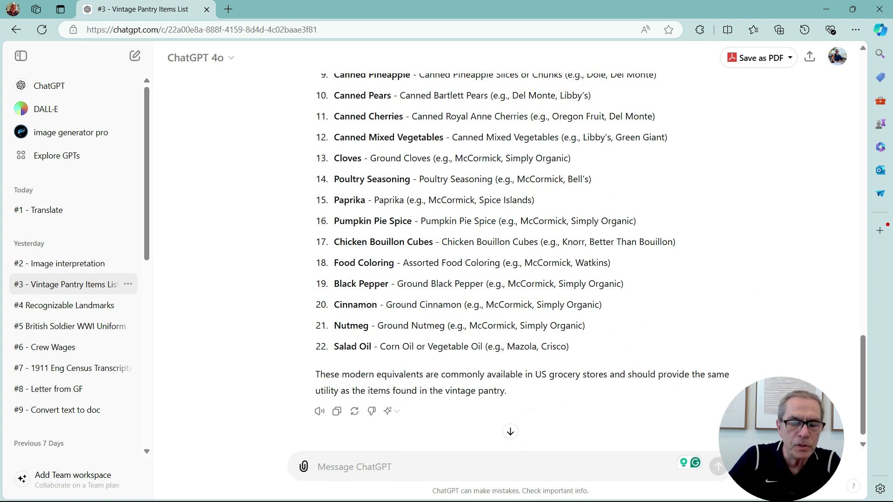
scroll(349, 347, "up", 8)
scroll(349, 346, "up", 18)
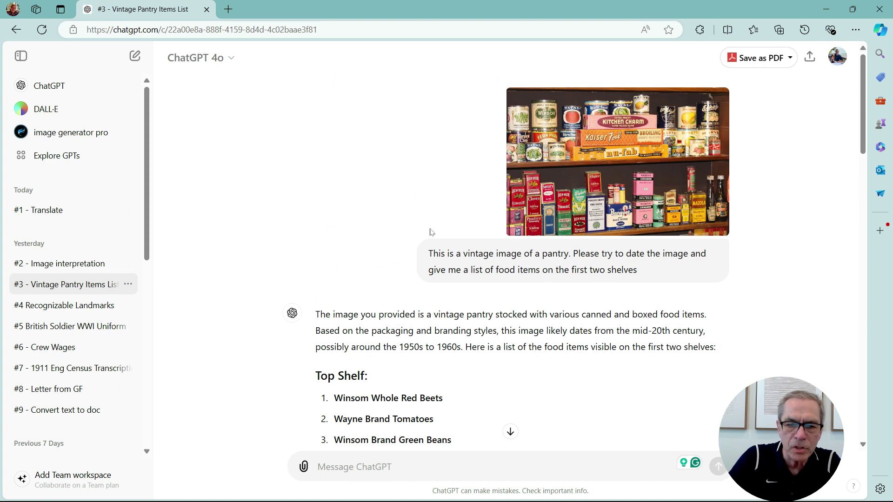
scroll(328, 276, "down", 6)
scroll(364, 276, "down", 2)
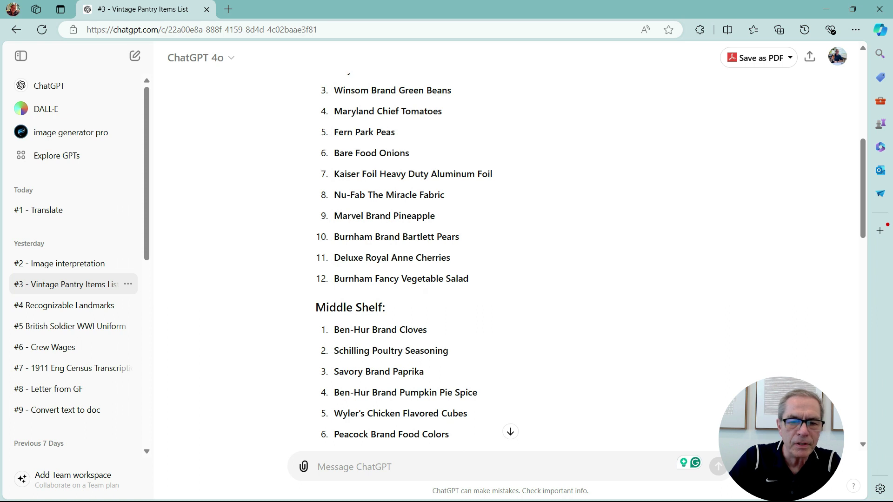
scroll(364, 277, "down", 5)
scroll(377, 298, "down", 12)
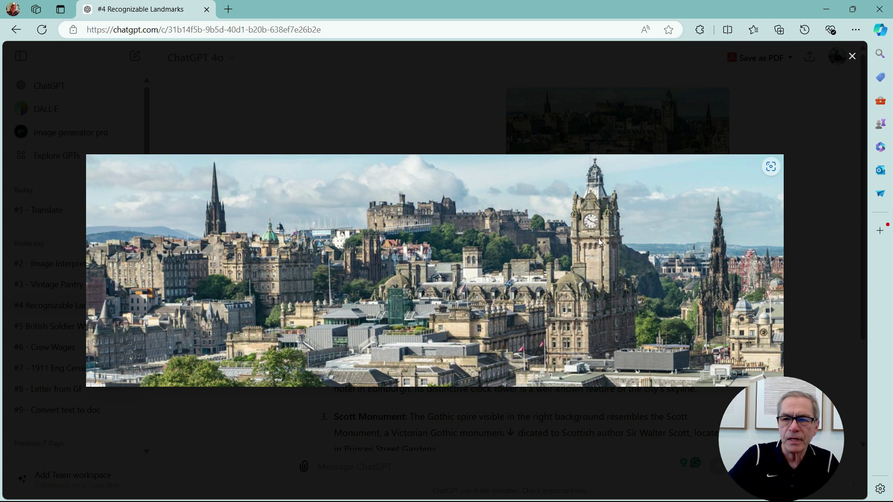
Close the cityscape photo and highlight the location question, reasoning request and reply's opening sentence
left_click(851, 57)
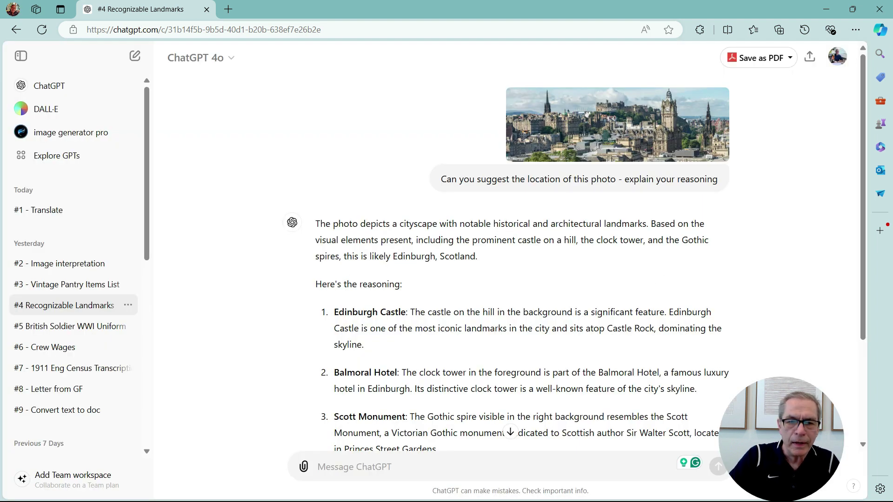
left_click_drag(441, 179, 616, 189)
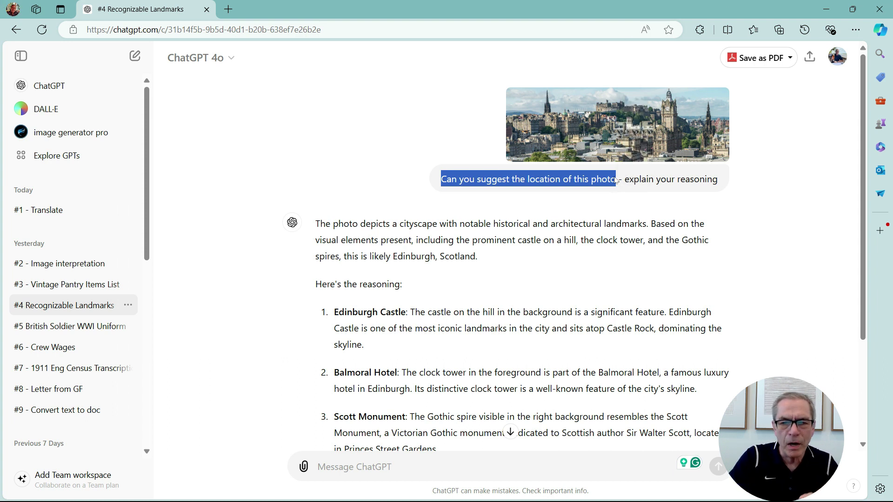
left_click_drag(622, 181, 729, 182)
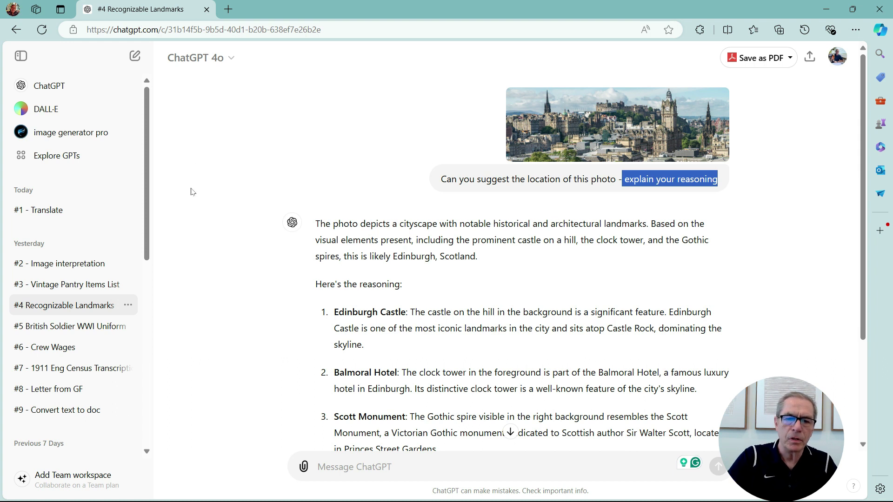
left_click_drag(316, 222, 658, 242)
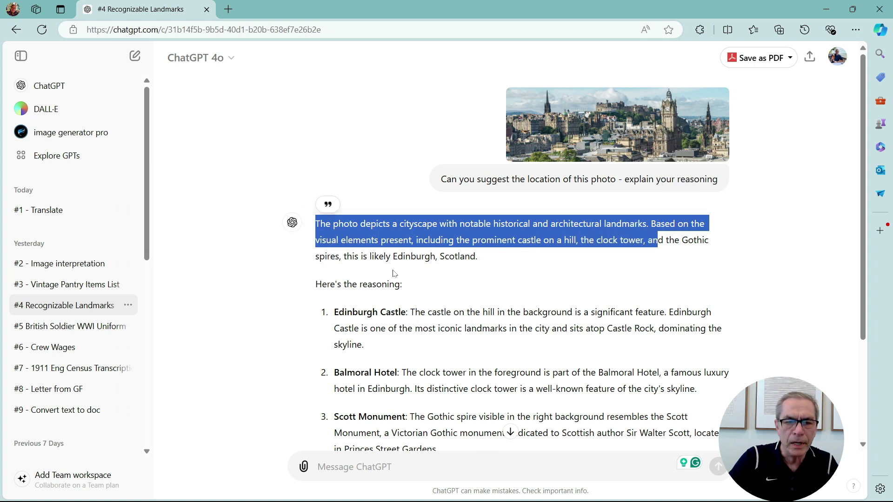
Highlight the reply's conclusion and final sentence naming Edinburgh, Scotland
scroll(492, 281, "down", 3)
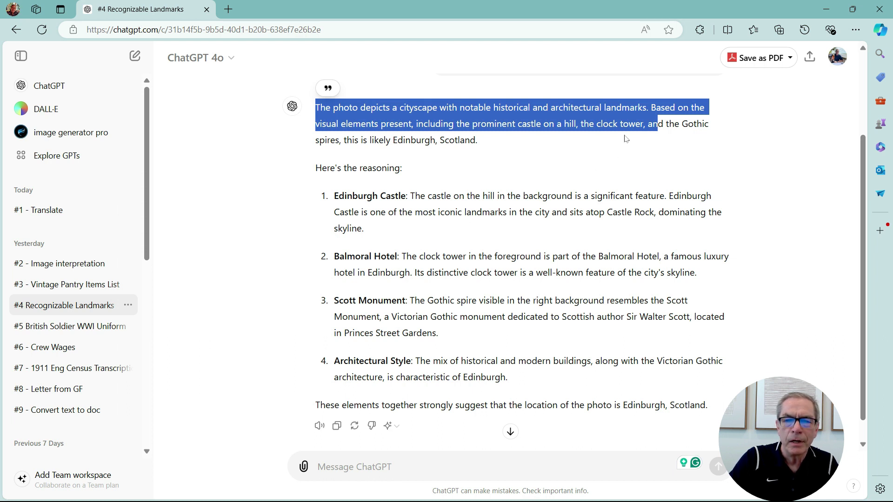
left_click(666, 158)
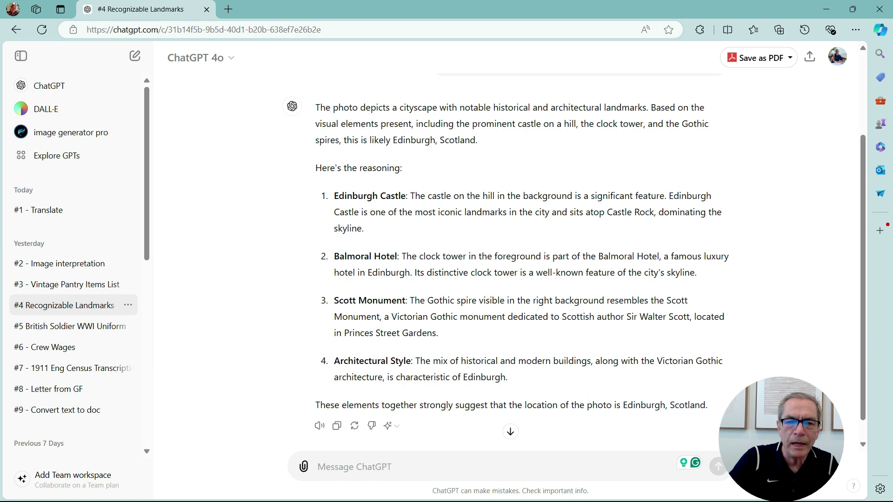
left_click_drag(368, 140, 479, 140)
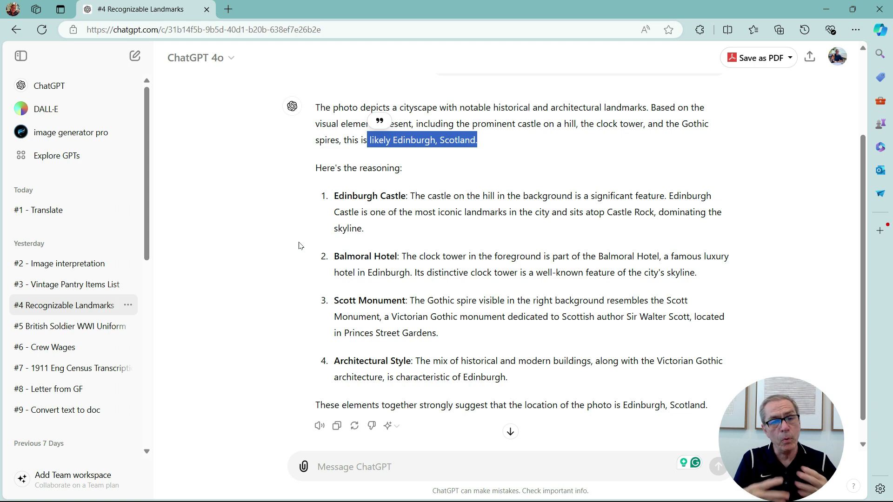
scroll(332, 195, "down", 1)
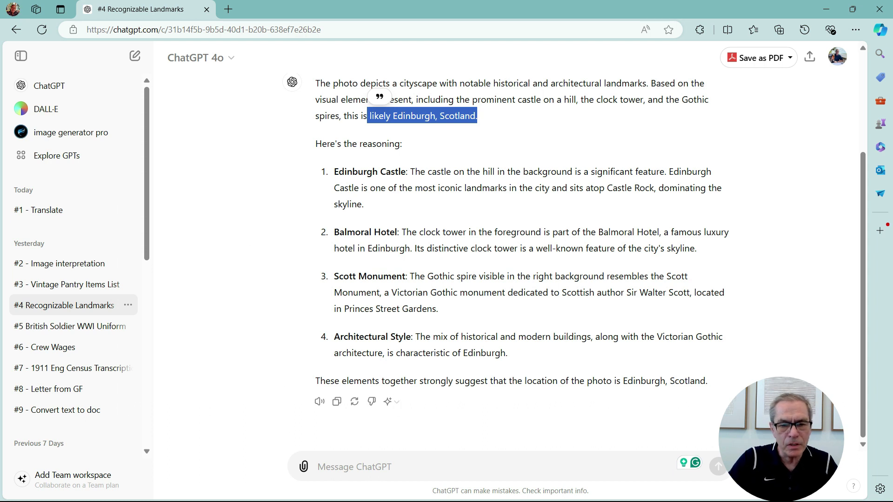
left_click(744, 418)
left_click_drag(419, 381, 703, 382)
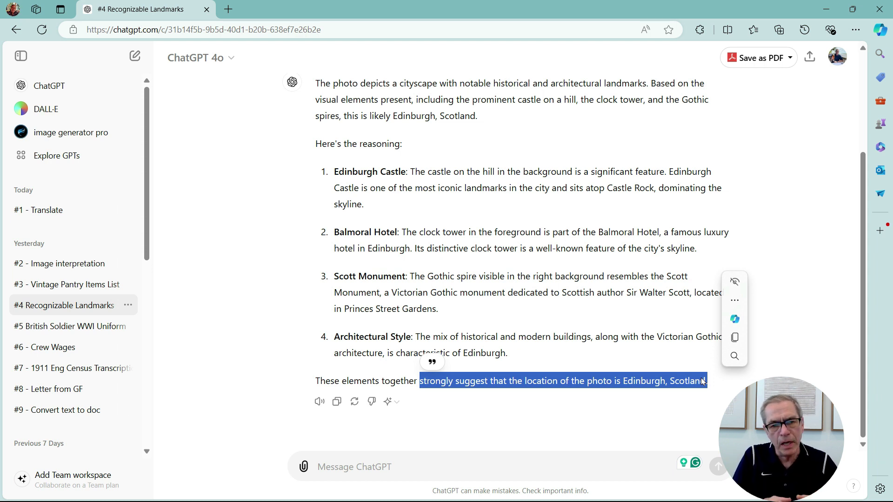
Open the British Soldier WWI Uniform chat, view its photo full size, and highlight the dating prompt
left_click(47, 328)
scroll(645, 175, "up", 10)
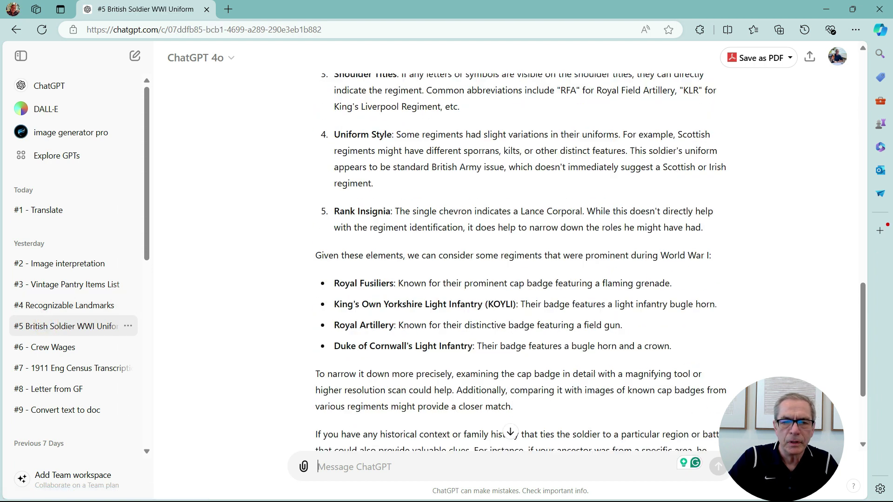
left_click(644, 175)
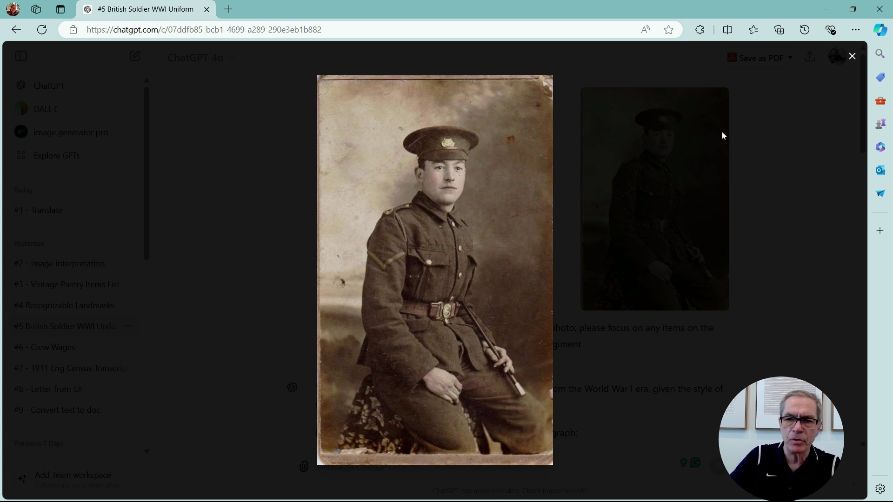
left_click(852, 57)
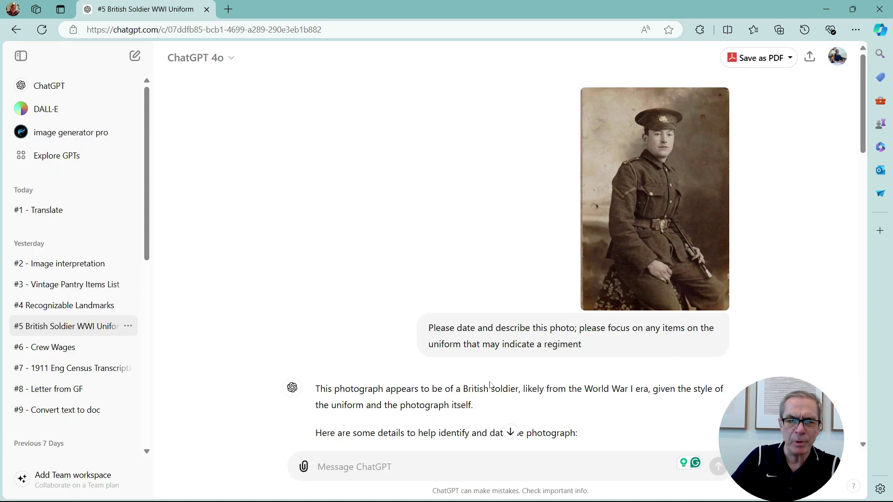
left_click_drag(427, 325, 584, 348)
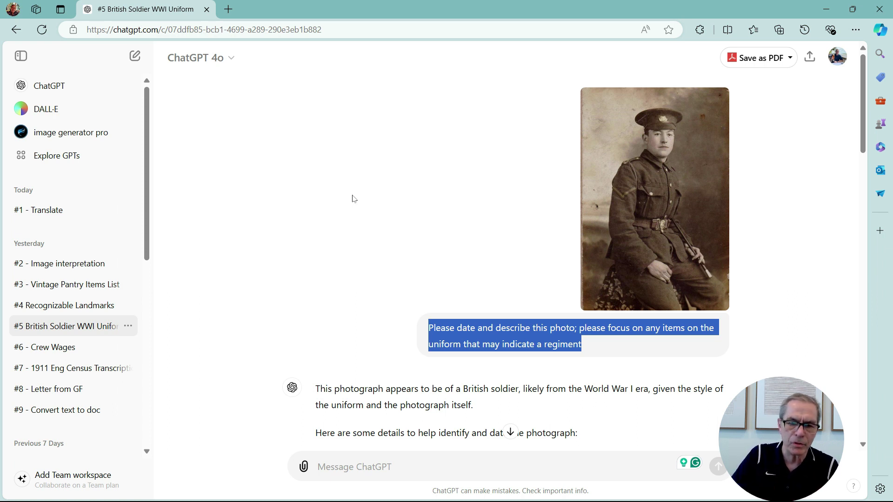
Read through the reply, highlighting the British Army Service Dress uniform mention
scroll(279, 190, "down", 2)
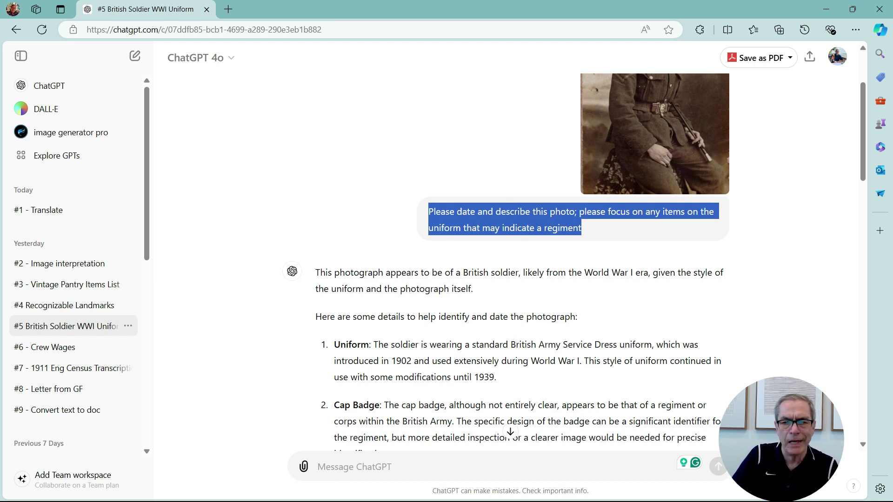
scroll(316, 283, "down", 4)
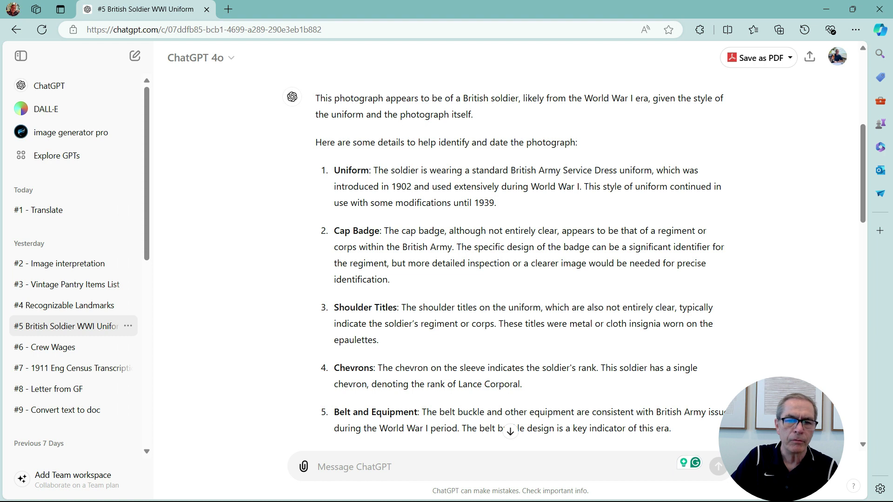
left_click_drag(511, 171, 651, 171)
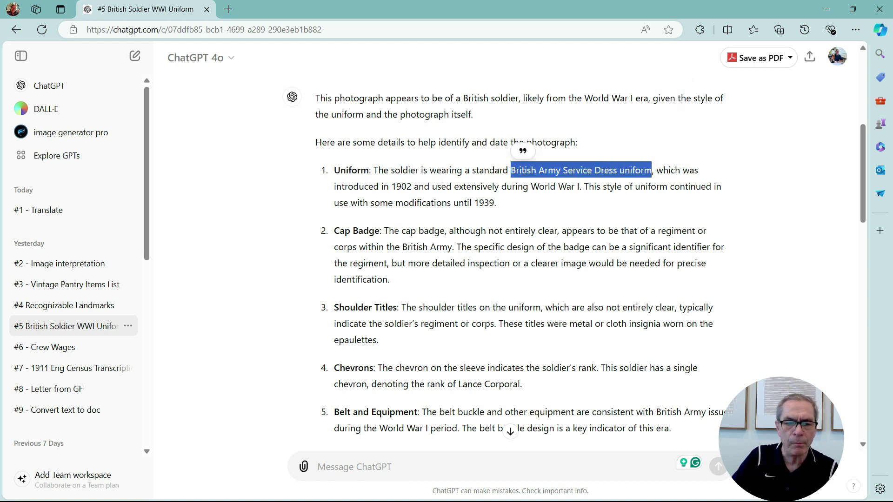
scroll(471, 286, "down", 1)
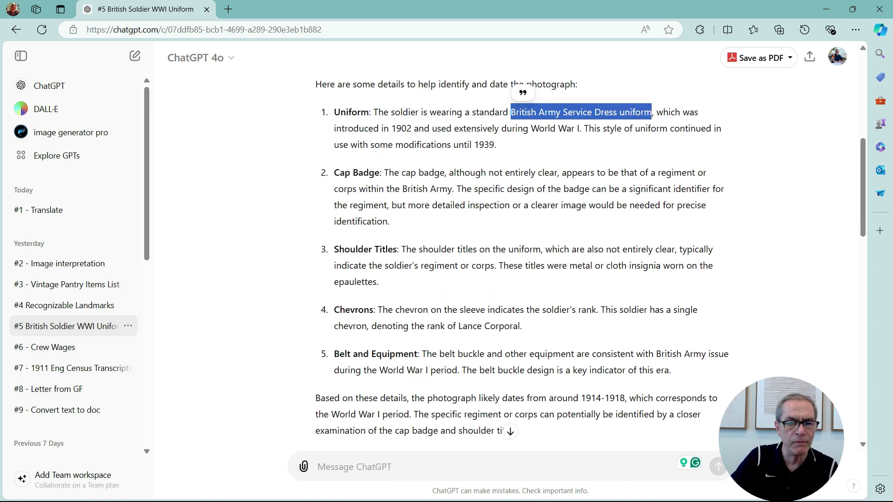
scroll(363, 320, "down", 2)
scroll(300, 305, "down", 1)
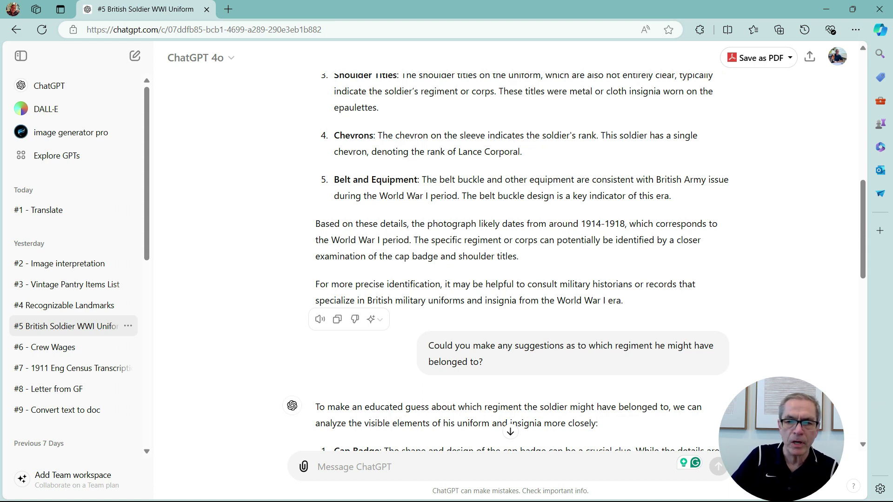
Highlight the 1914-1918 date range and the follow-up question about the soldier's regiment
left_click_drag(582, 224, 624, 224)
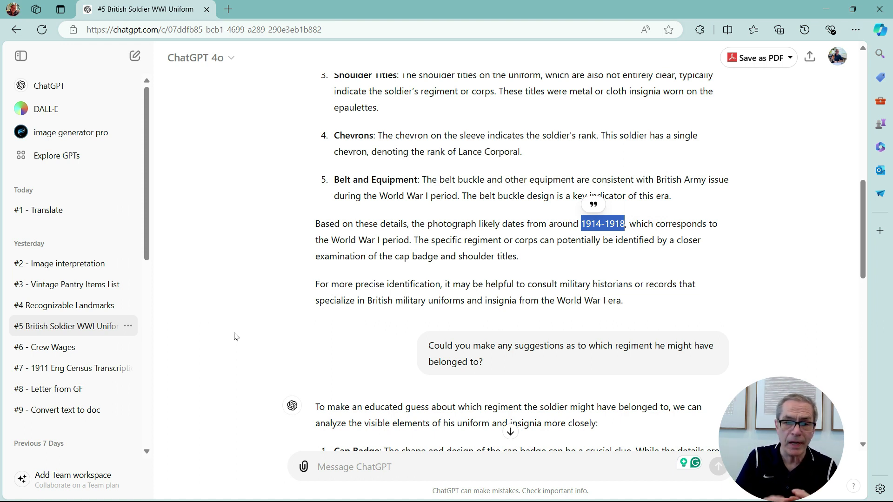
left_click(260, 273)
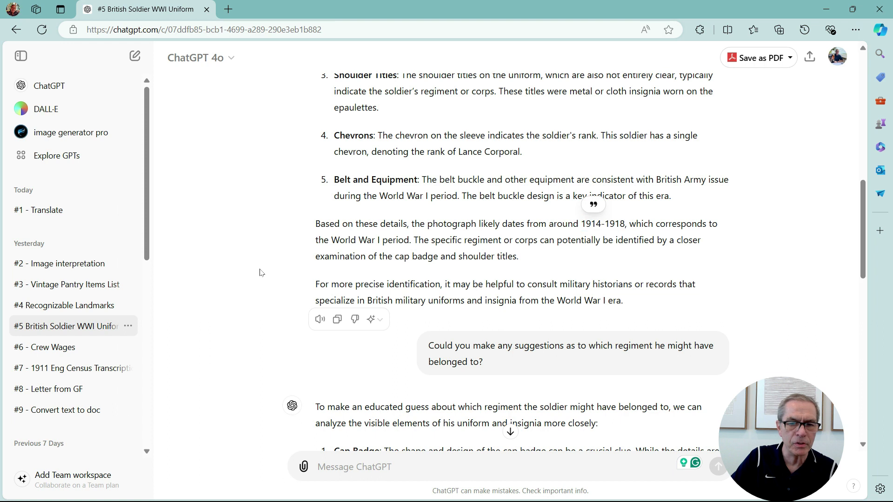
left_click(261, 273)
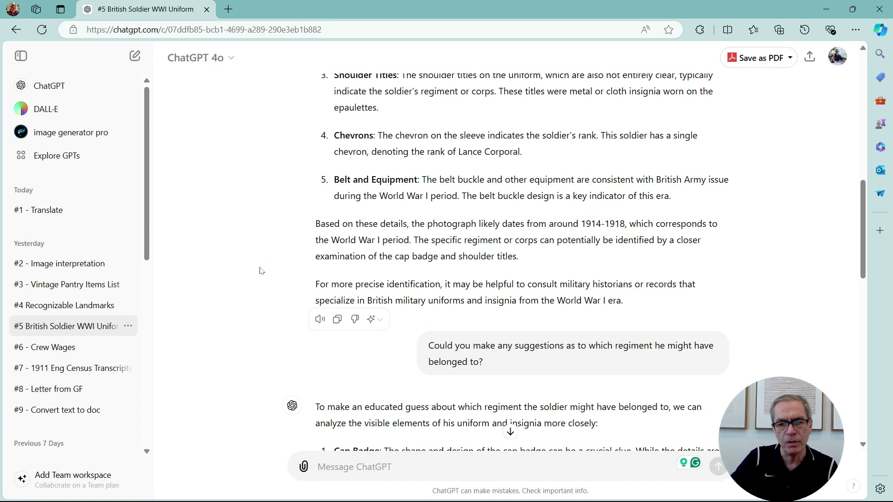
scroll(274, 186, "down", 3)
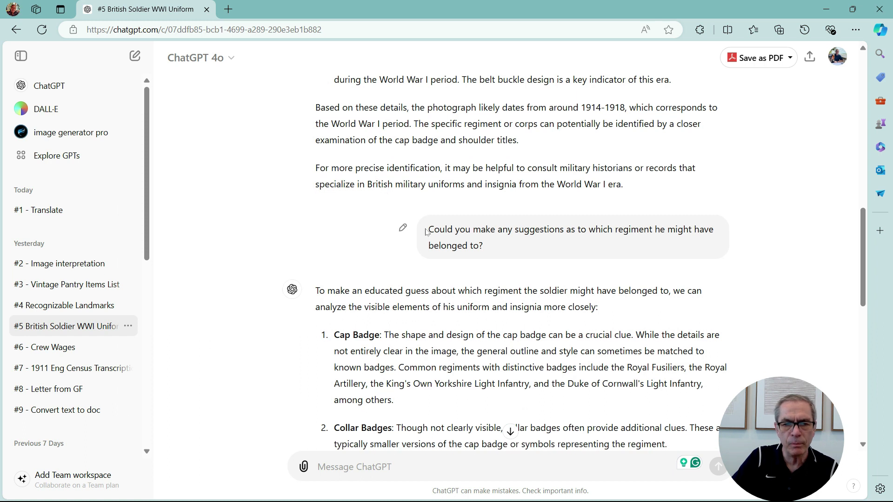
left_click_drag(427, 229, 499, 255)
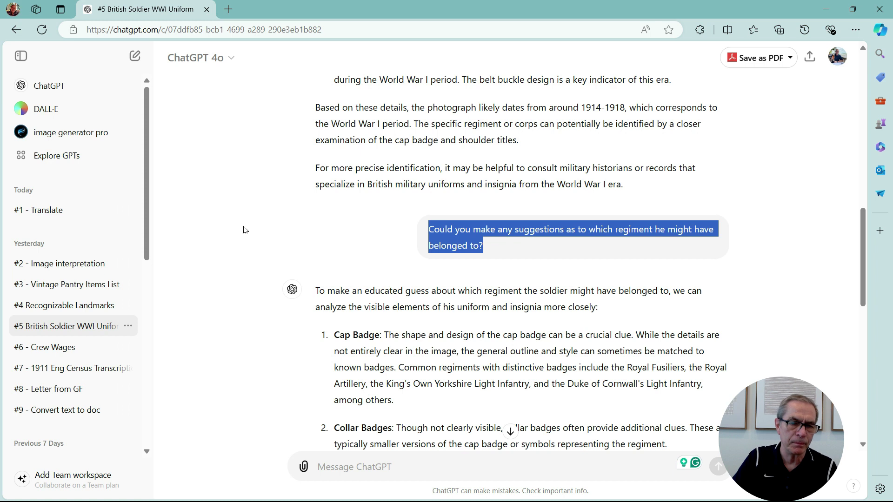
scroll(244, 230, "down", 4)
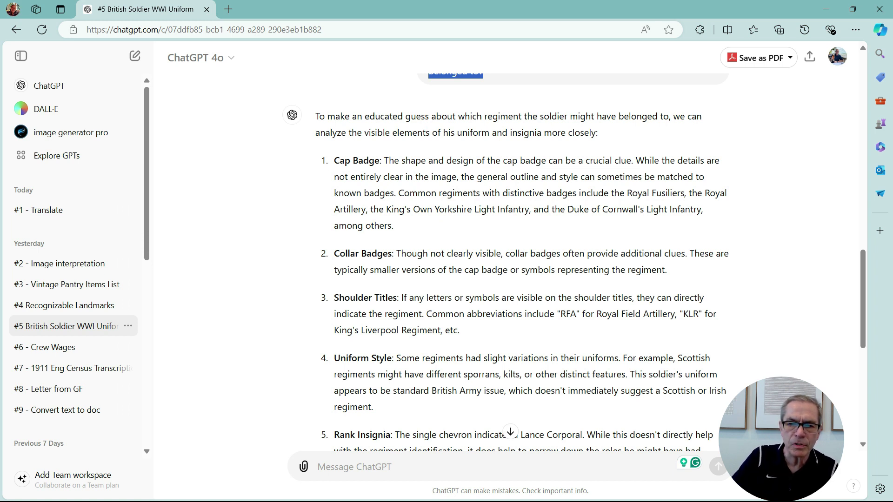
left_click(629, 193)
Review the four suggested regiments, including Yorkshire Light Infantry, then enlarge the Crew Wages ledger image
left_click(432, 205)
scroll(511, 261, "down", 5)
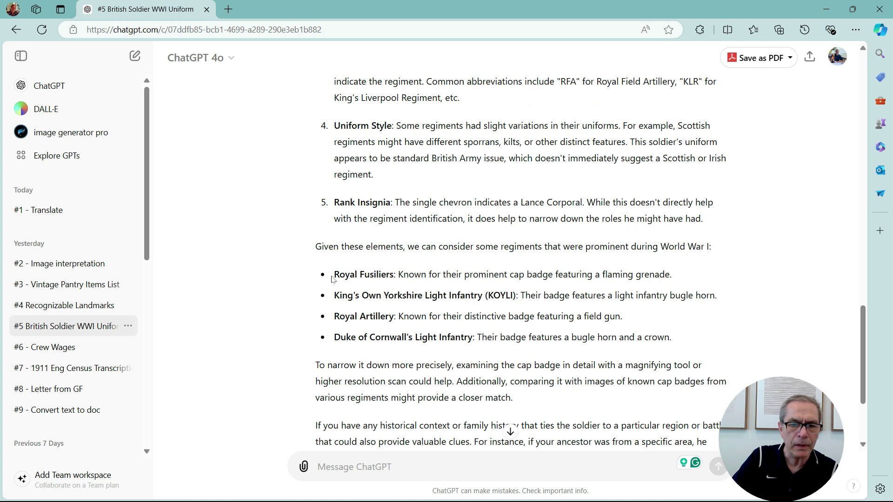
left_click_drag(334, 275, 691, 339)
left_click(287, 320)
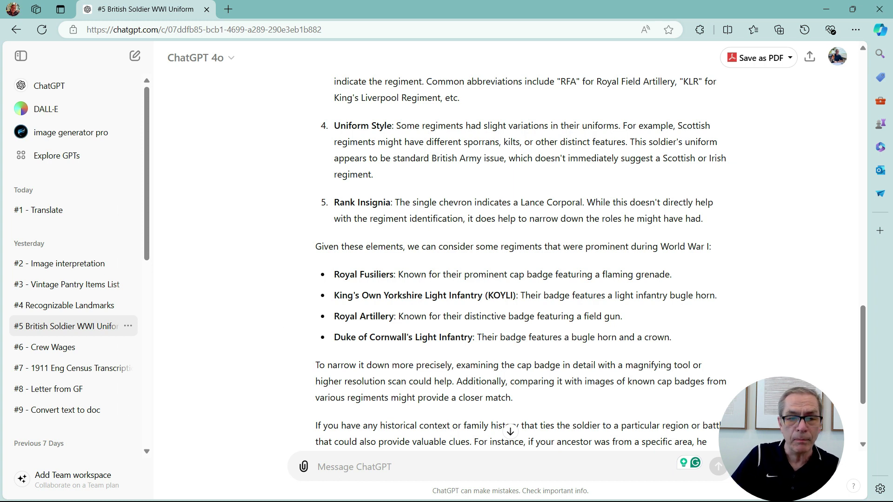
left_click_drag(384, 295, 484, 298)
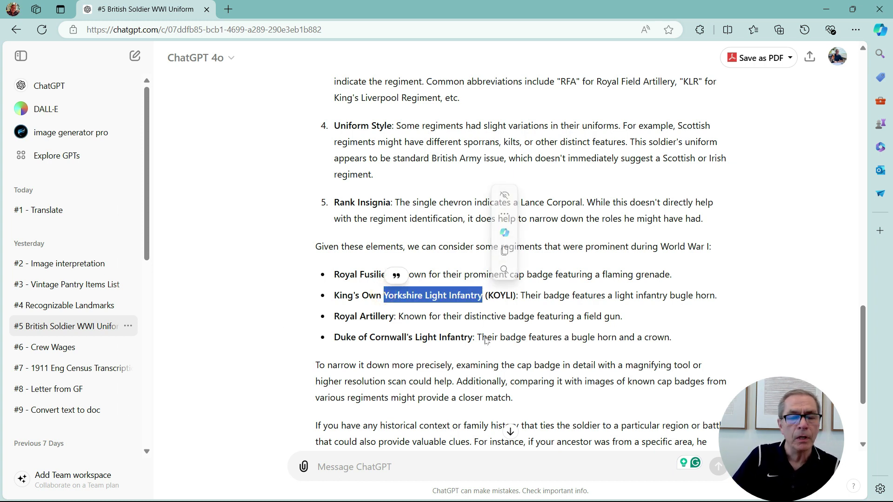
left_click(268, 262)
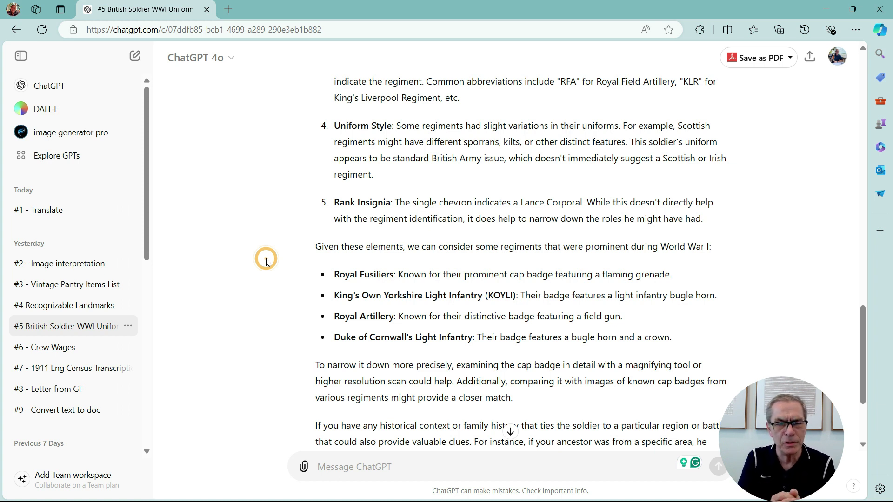
scroll(270, 262, "down", 3)
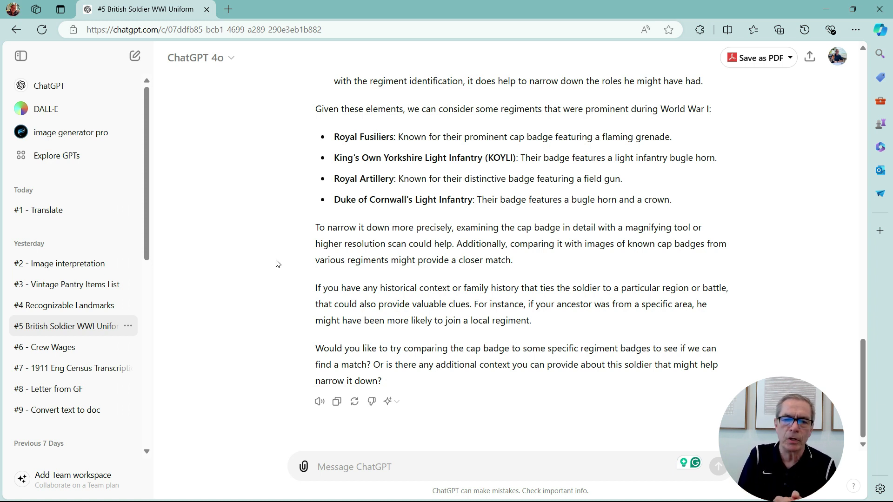
left_click(635, 180)
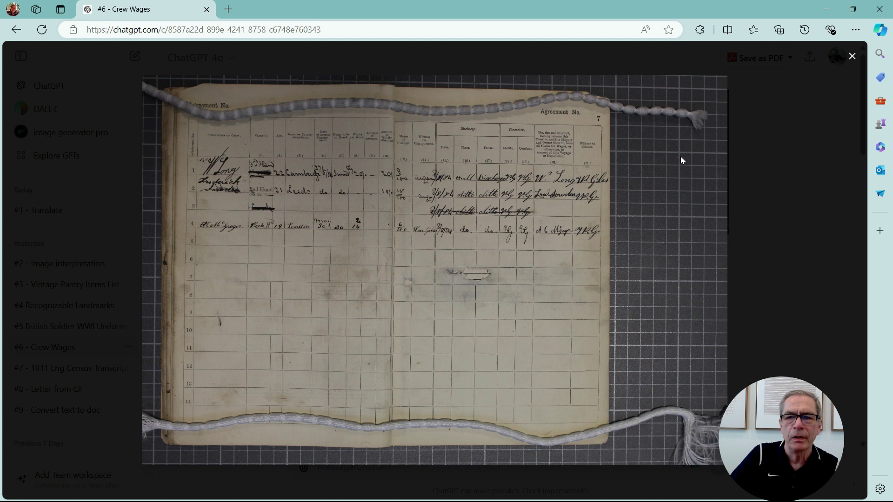
Close the ledger image, scroll the transcription, and view the maritime document full size again
left_click(852, 56)
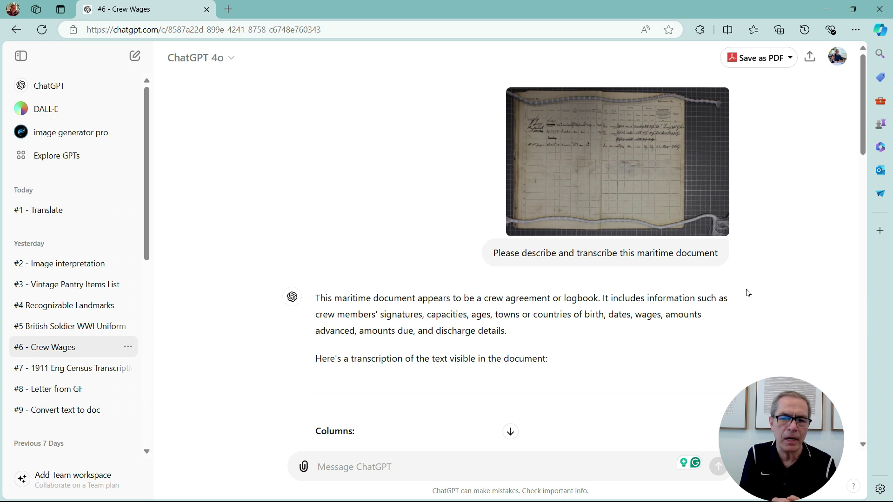
scroll(273, 323, "down", 5)
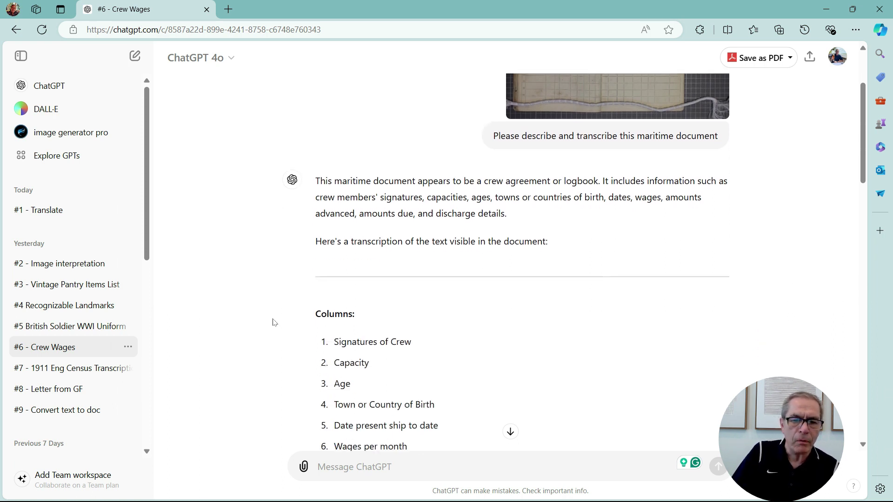
scroll(273, 323, "down", 5)
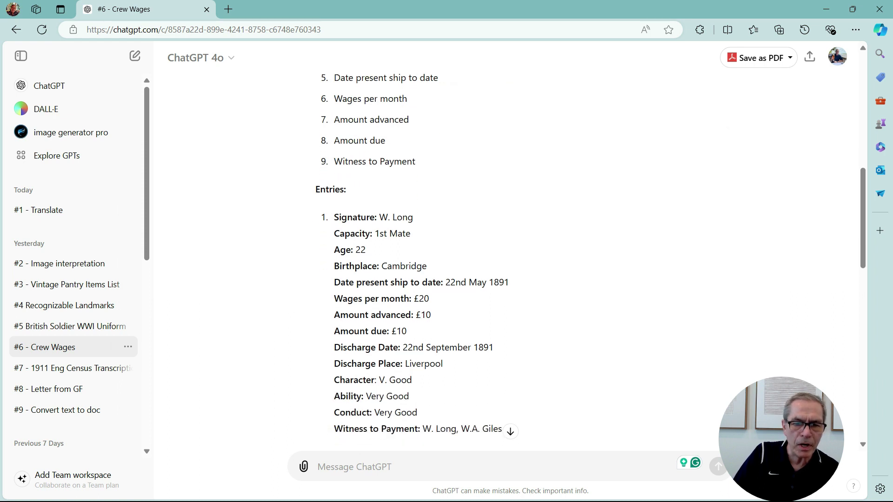
scroll(446, 239, "up", 10)
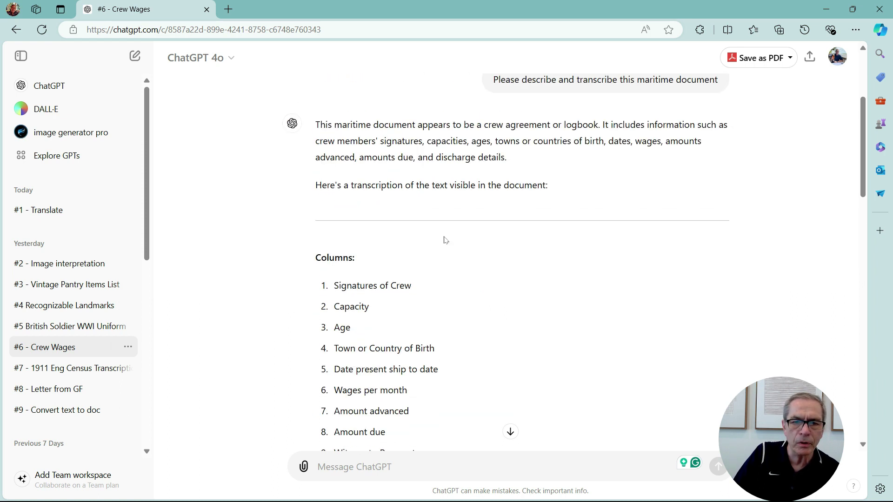
left_click(603, 185)
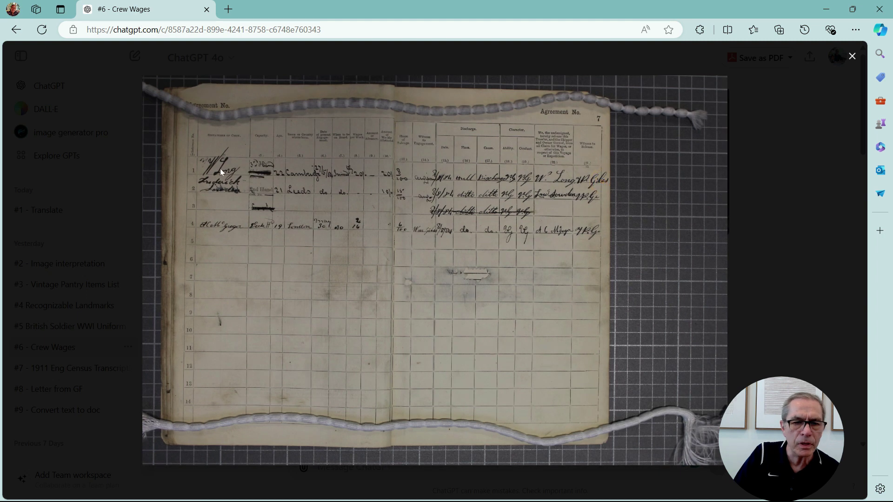
left_click(852, 55)
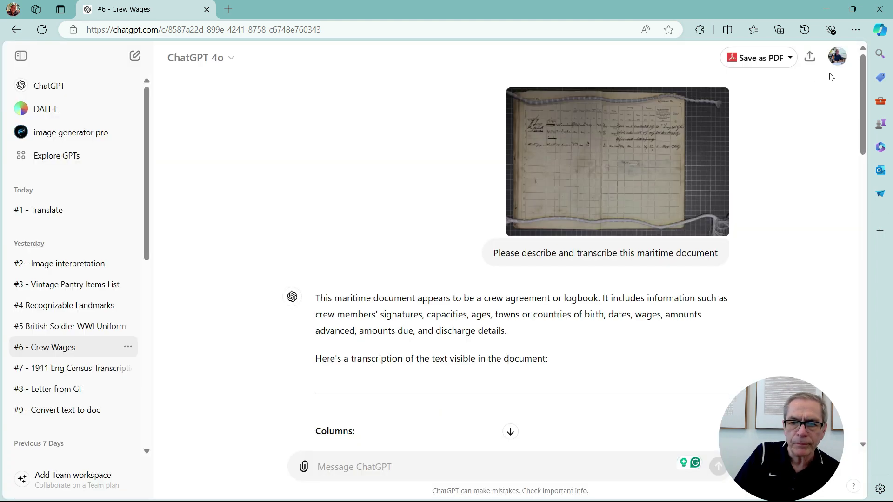
Scroll through the transcribed crew entries and highlight the £7.5 amount due in entry 2
scroll(321, 285, "down", 6)
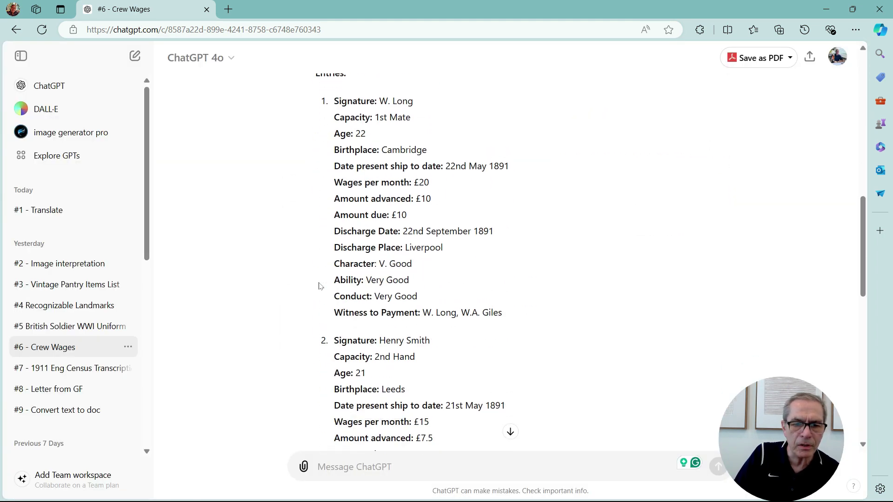
scroll(321, 285, "down", 2)
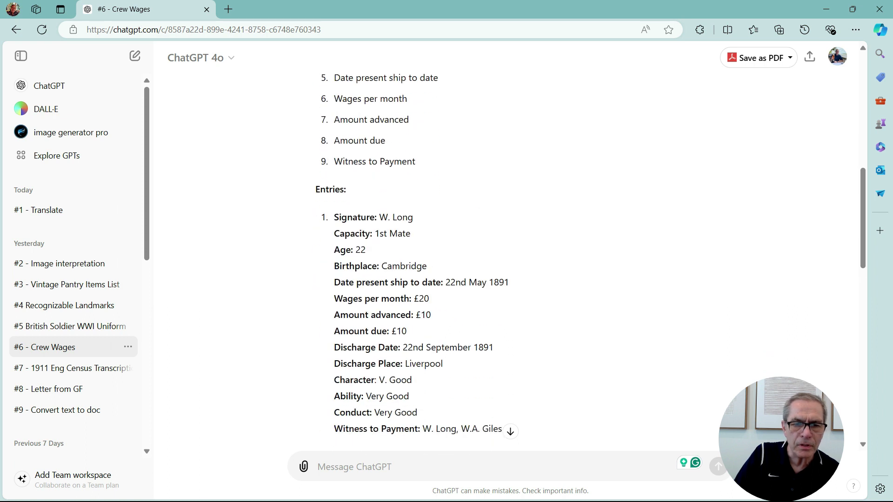
scroll(353, 237, "down", 12)
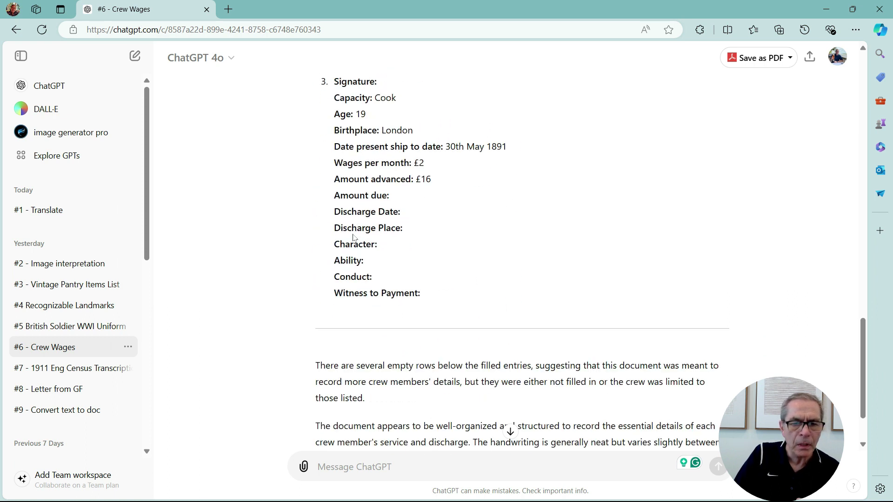
scroll(353, 237, "down", 2)
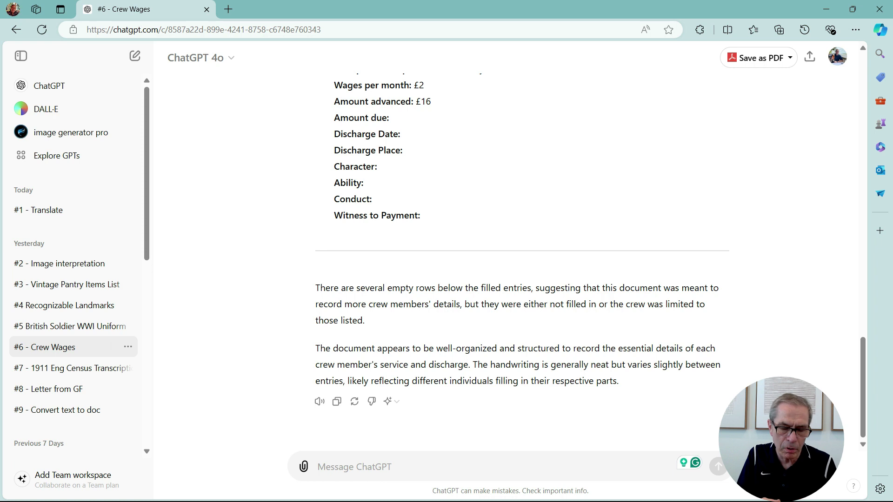
scroll(469, 348, "up", 8)
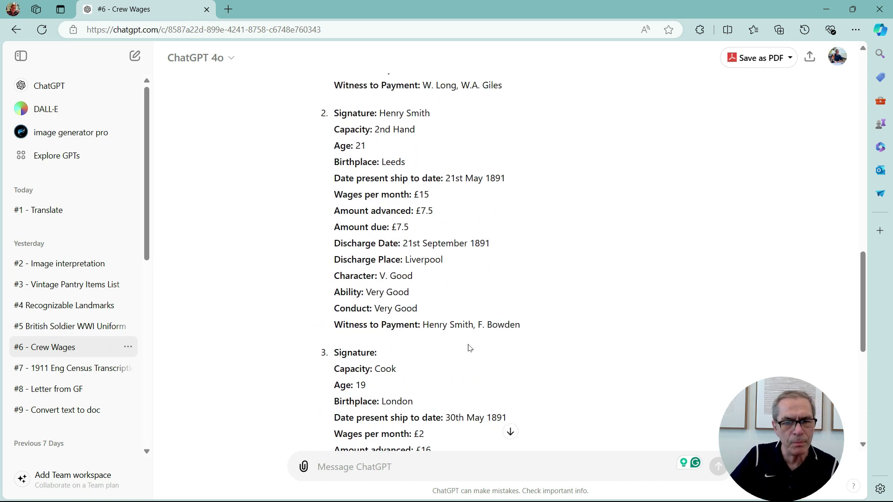
left_click_drag(390, 227, 418, 231)
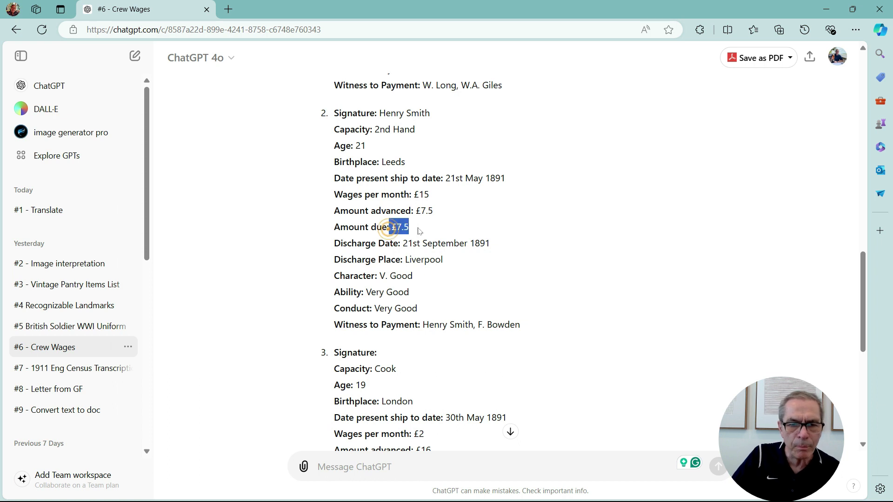
left_click(541, 238)
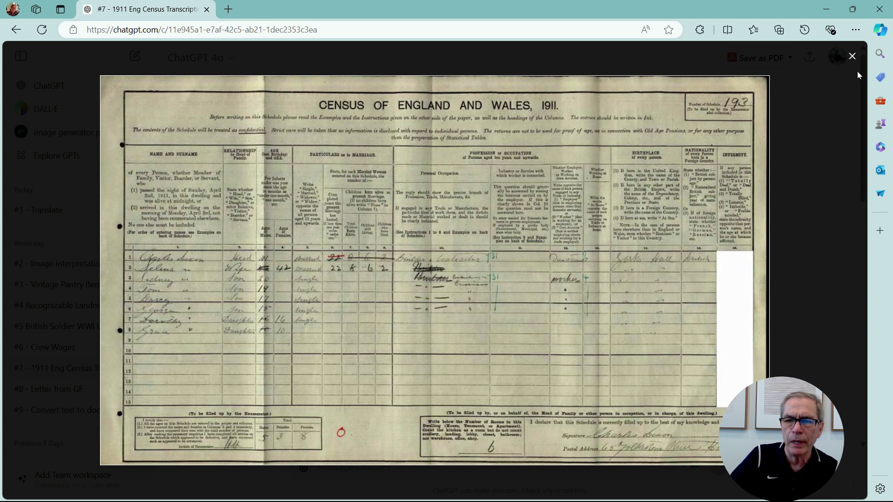
Close the census image, highlight the transcription prompt, and view the 1911 census form full size again
left_click(852, 57)
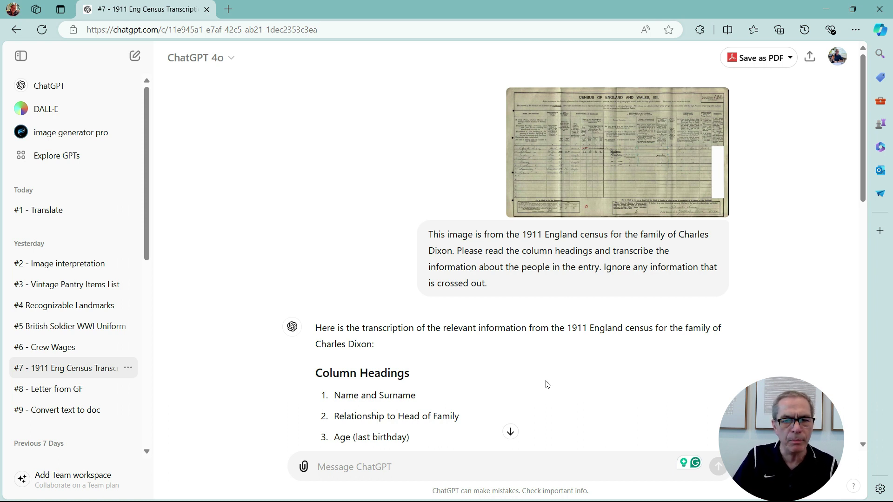
left_click_drag(427, 235, 513, 287)
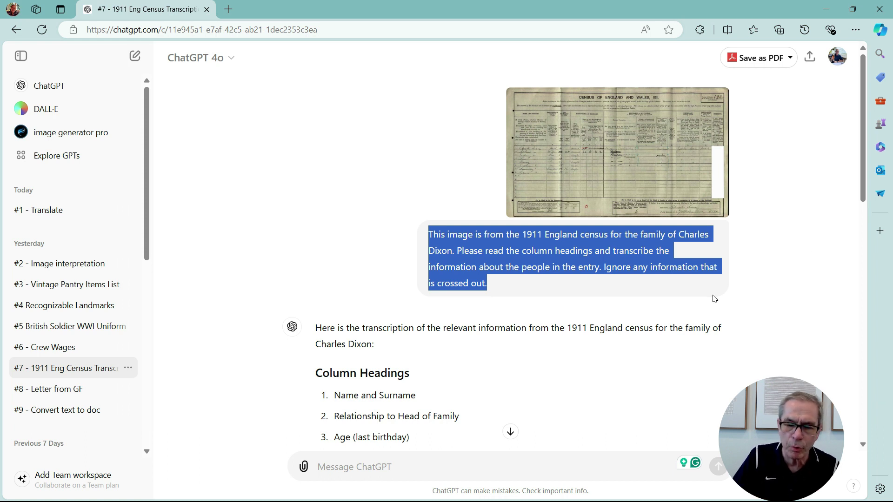
left_click(632, 168)
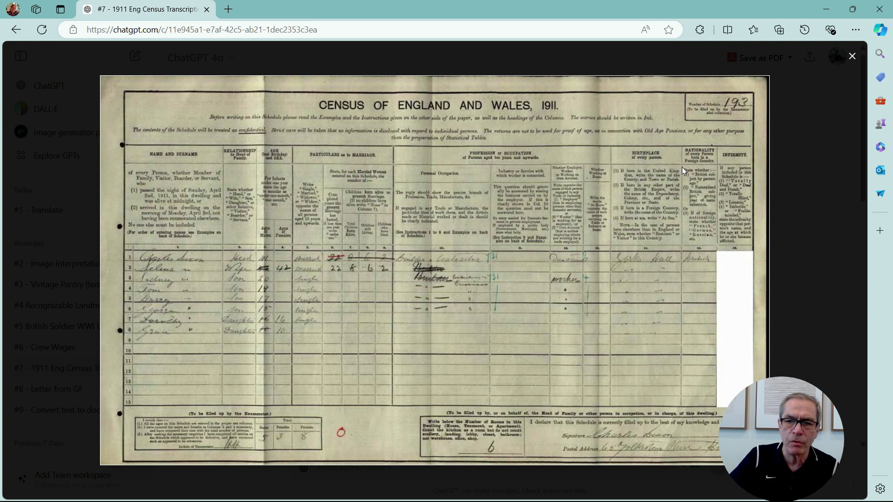
left_click(853, 56)
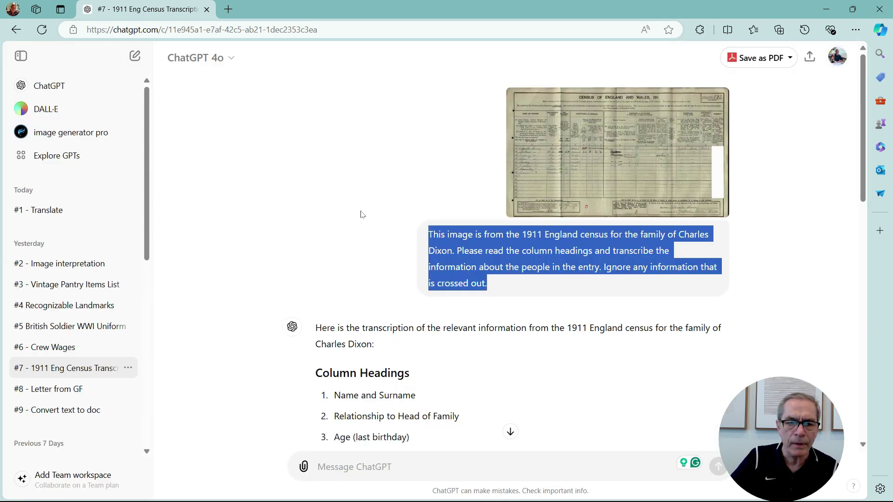
scroll(363, 215, "down", 10)
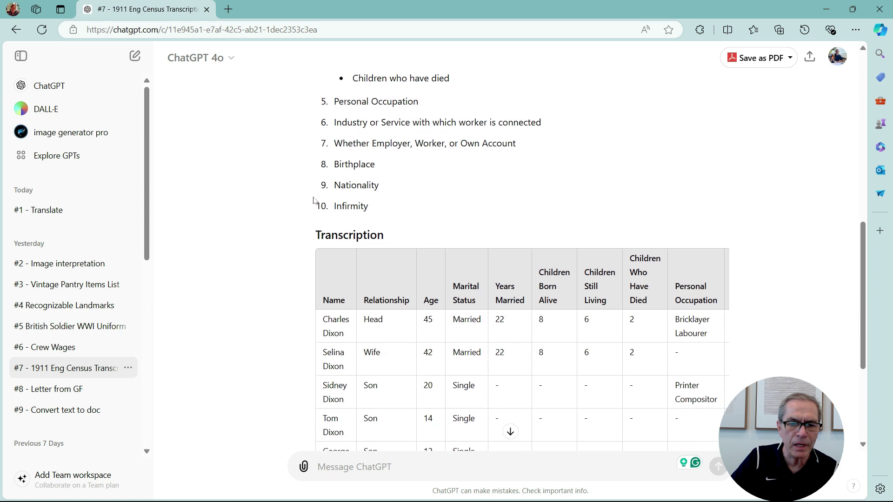
Scroll and select part of the census transcription table, then enlarge the Letter from GF image
scroll(295, 199, "down", 4)
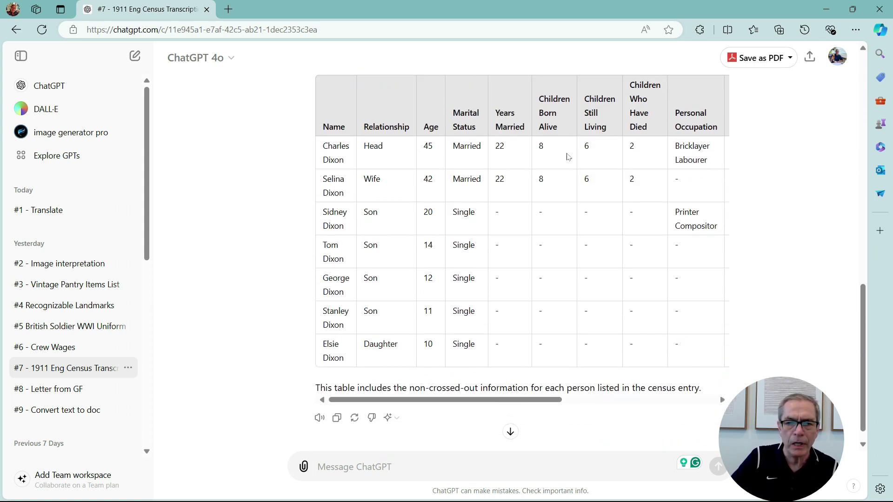
scroll(298, 322, "down", 1)
scroll(298, 322, "down", 1)
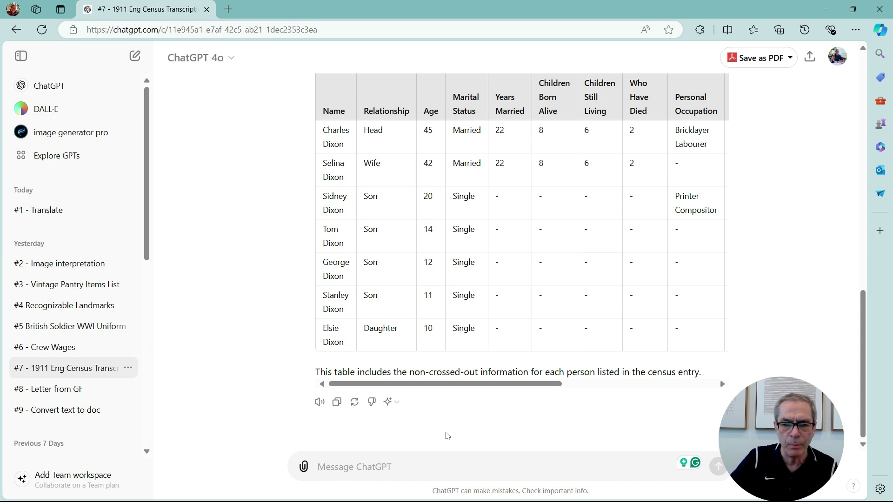
left_click_drag(474, 389, 379, 385)
left_click_drag(331, 107, 670, 297)
left_click(239, 349)
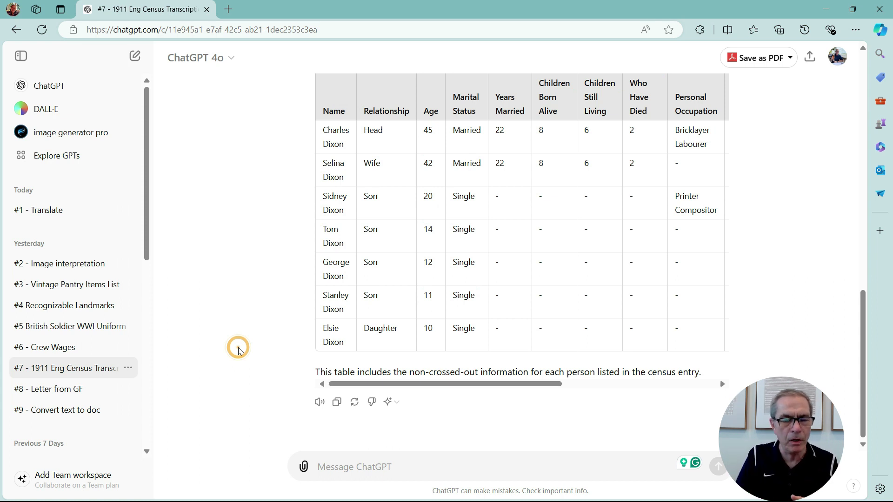
scroll(239, 350, "up", 15)
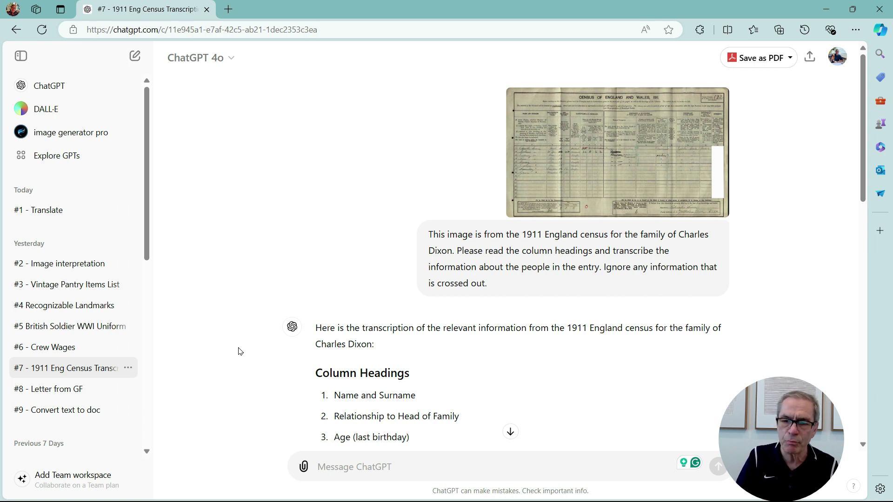
left_click(596, 113)
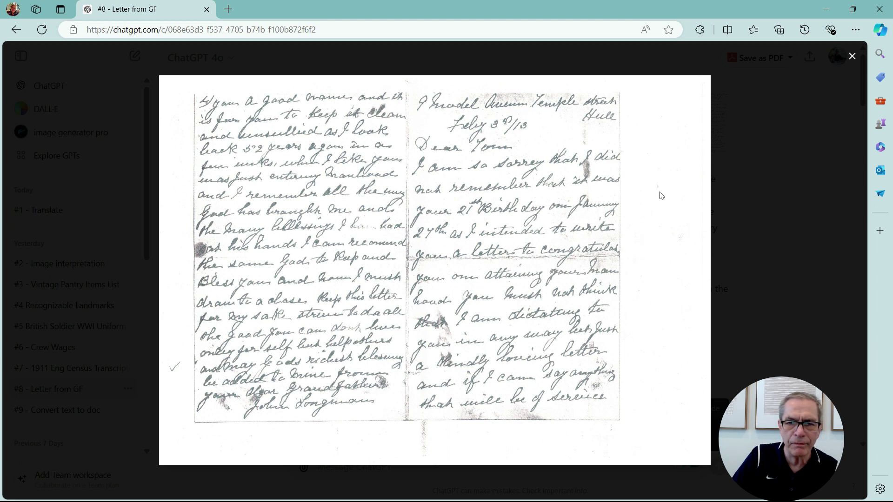
Close the first letter image, view the second letter image (pages 3 and 2) enlarged, then close it and select the prompt
left_click(852, 56)
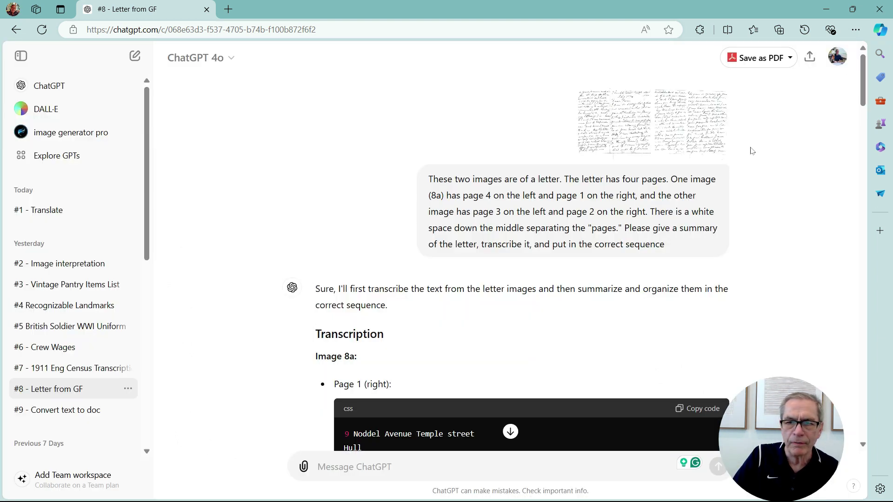
left_click(696, 135)
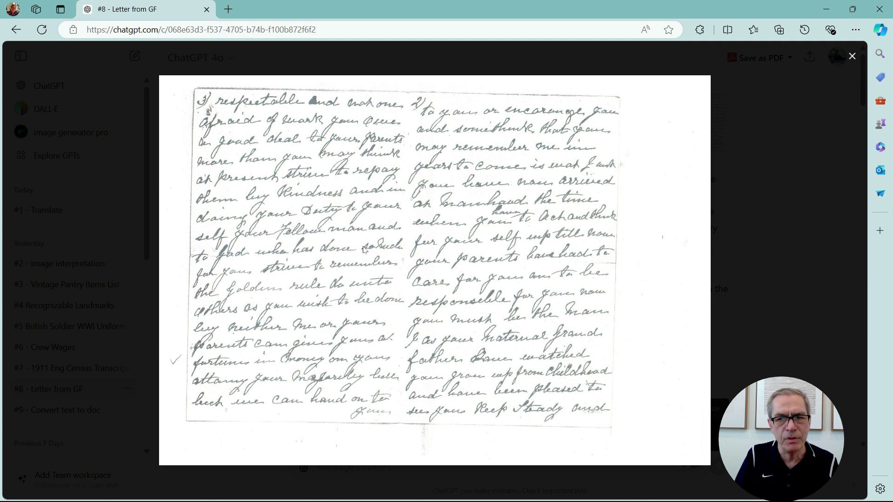
left_click(852, 57)
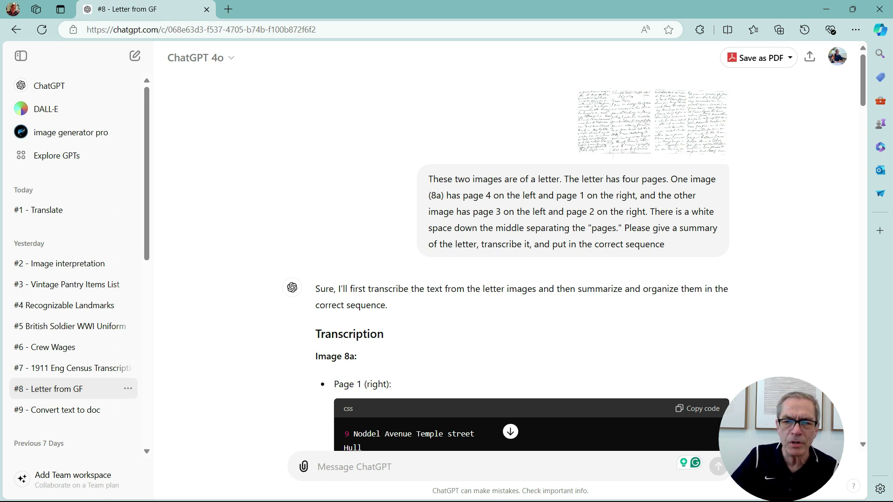
left_click_drag(427, 180, 681, 268)
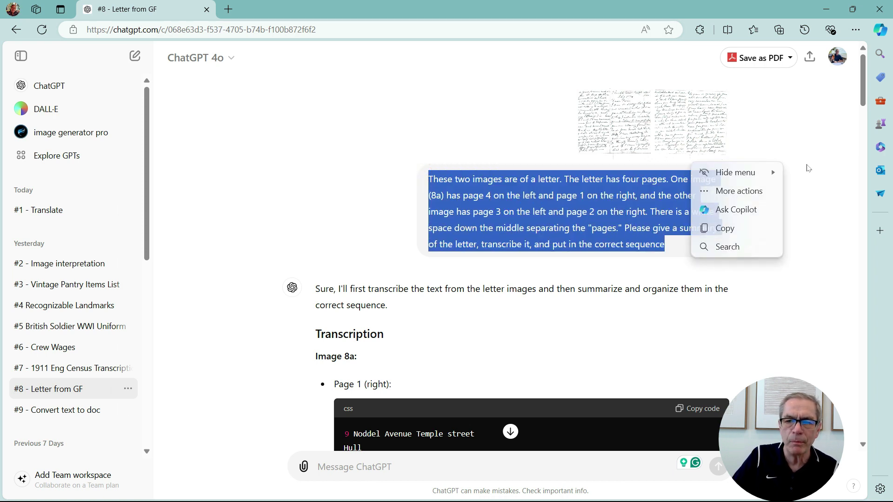
Reselect the letter prompt and scroll through the Page 1, 4, 2 and 3 transcriptions
left_click(835, 142)
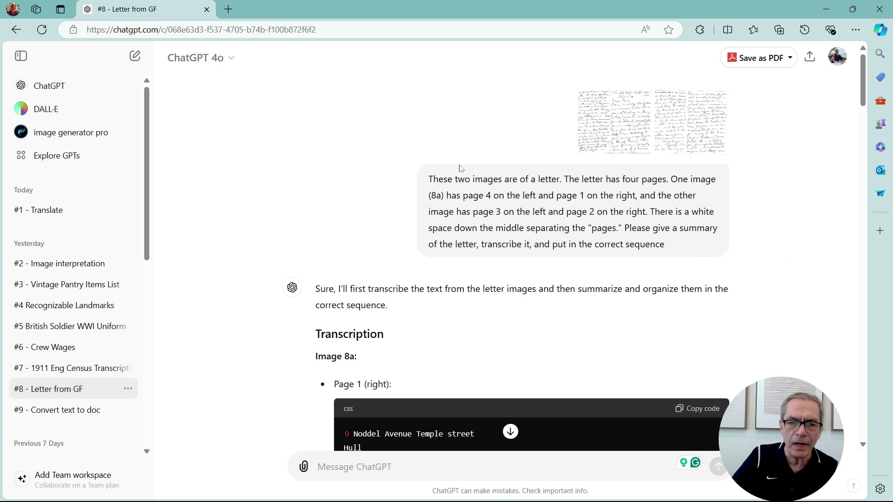
left_click_drag(428, 179, 683, 261)
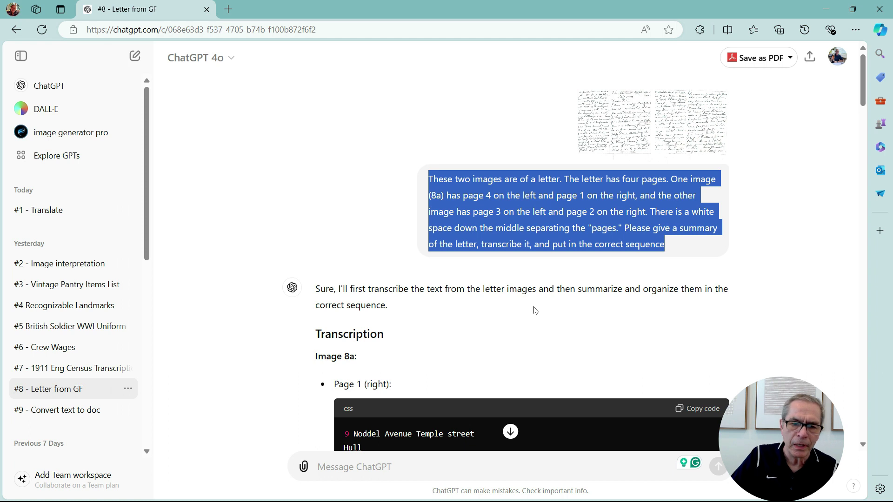
scroll(326, 289, "down", 1)
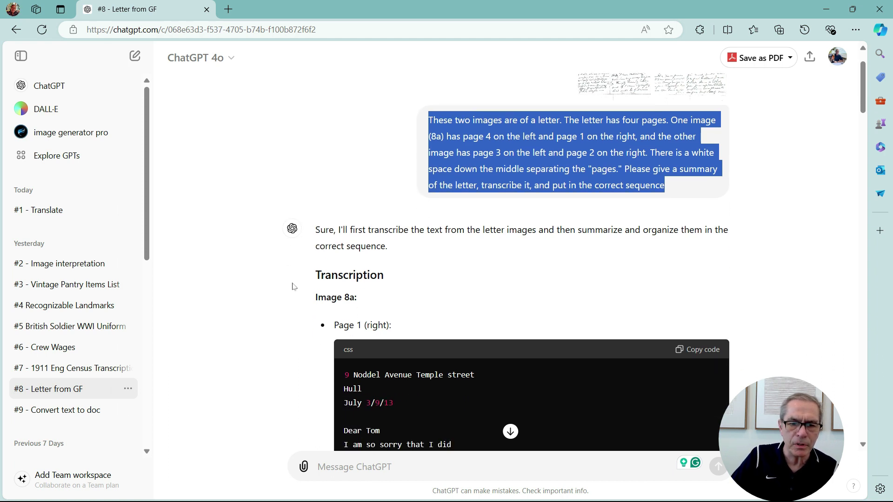
scroll(304, 263, "down", 3)
scroll(305, 263, "down", 1)
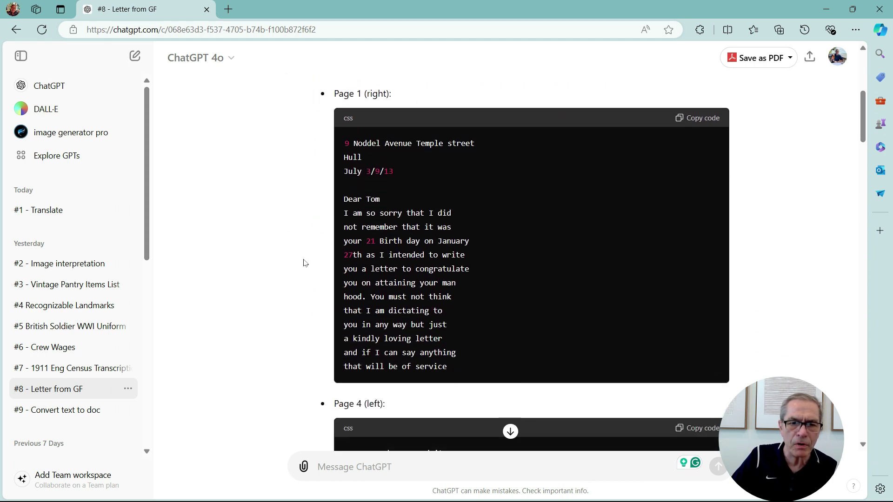
scroll(304, 262, "down", 2)
scroll(305, 263, "down", 8)
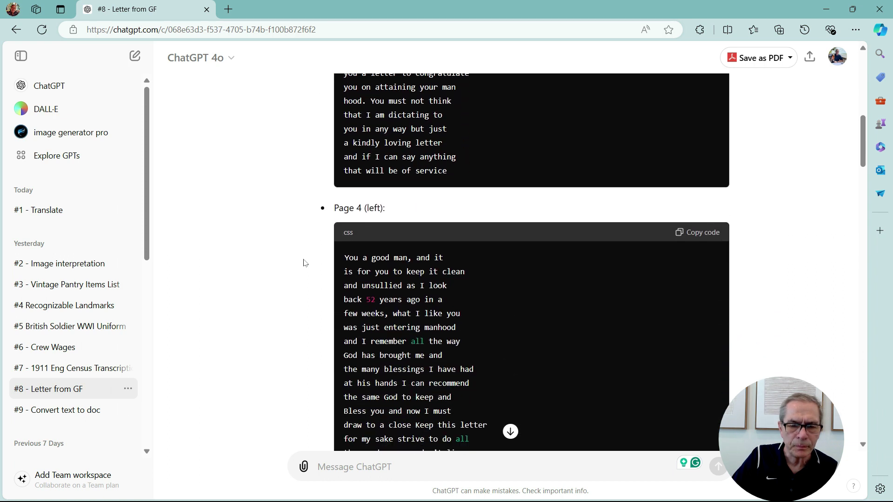
scroll(305, 263, "down", 5)
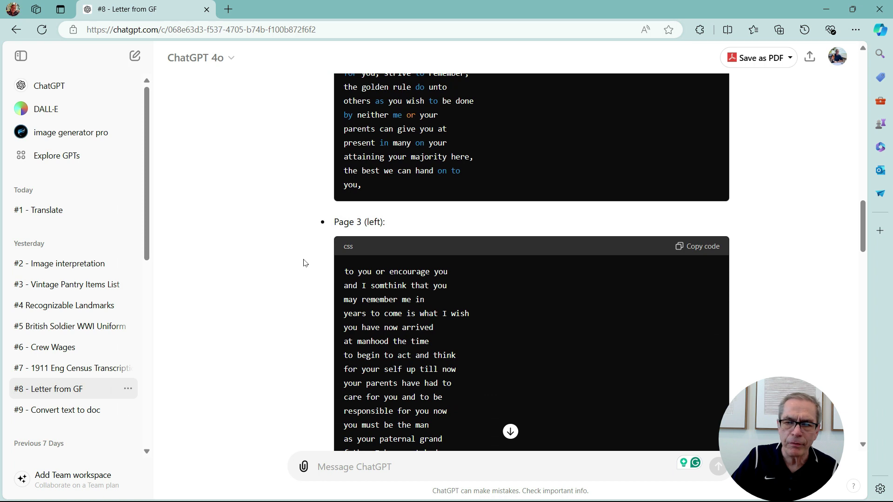
scroll(305, 262, "down", 4)
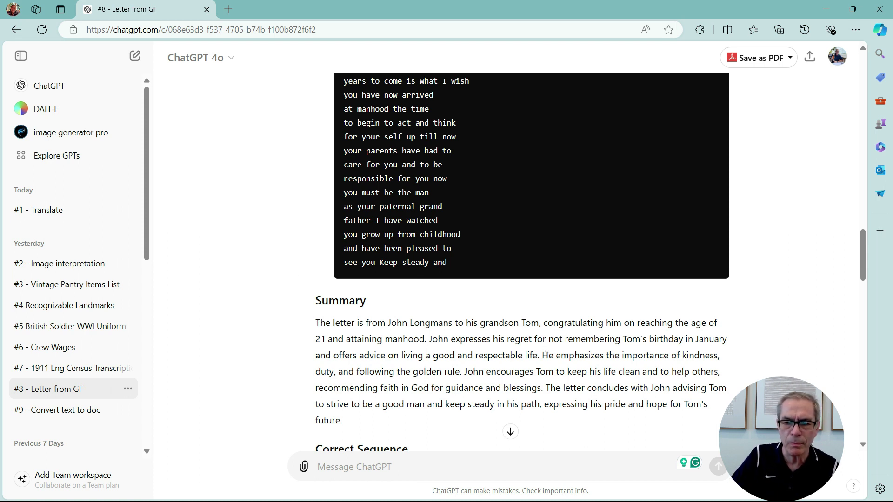
Review the Correct Sequence and Complete Transcription sections, then open the '#9 - Convert text to doc' chat
scroll(489, 335, "down", 3)
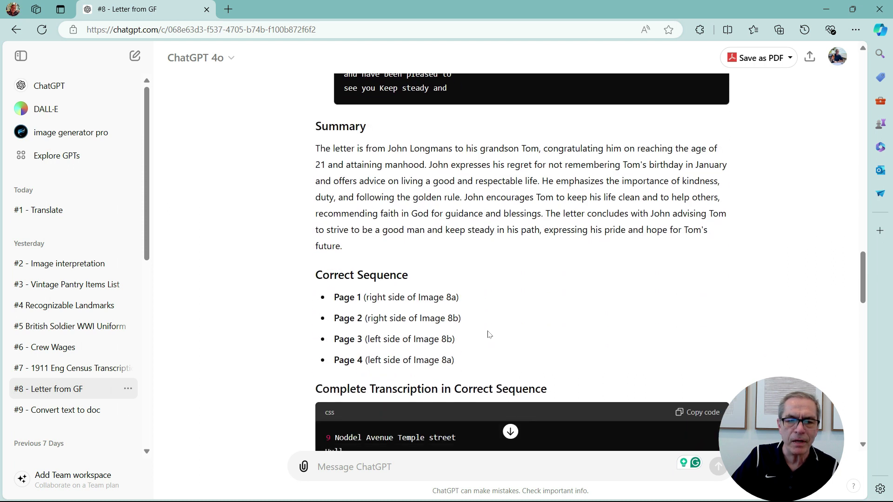
scroll(328, 317, "down", 2)
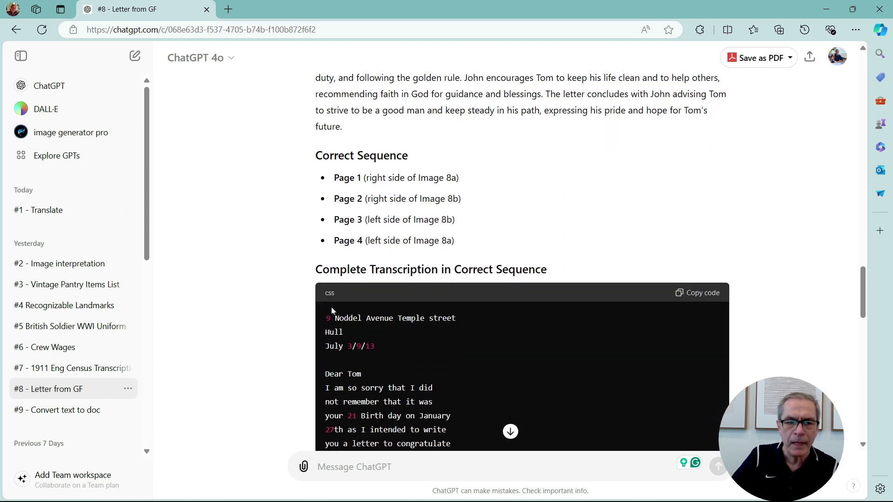
scroll(332, 311, "down", 3)
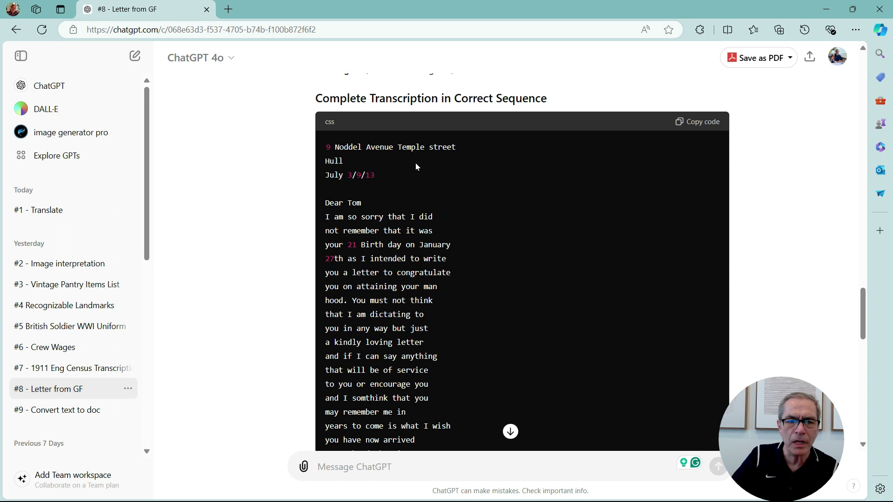
scroll(385, 186, "down", 2)
left_click_drag(361, 170, 400, 220)
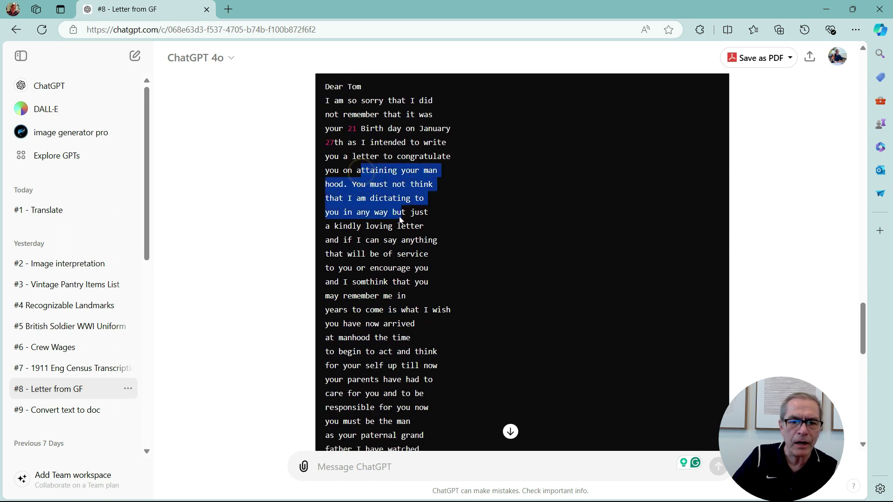
left_click(497, 216)
scroll(492, 214, "up", 5)
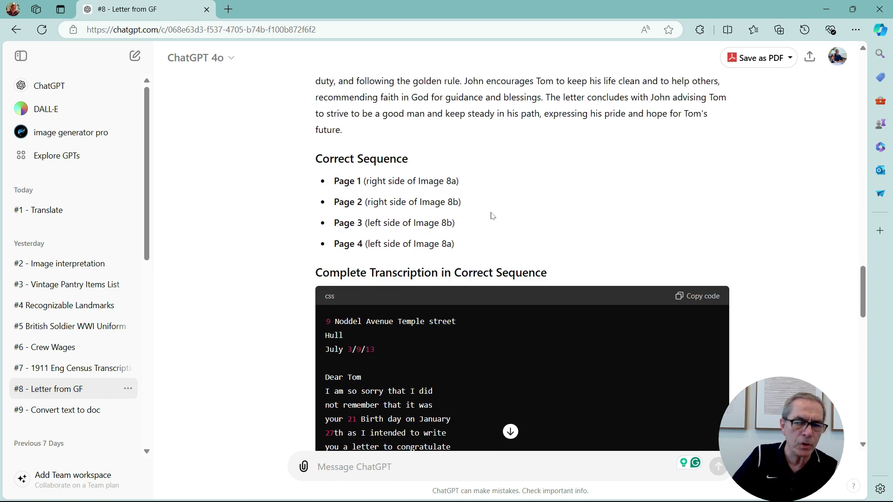
scroll(558, 228, "down", 10)
scroll(558, 253, "down", 6)
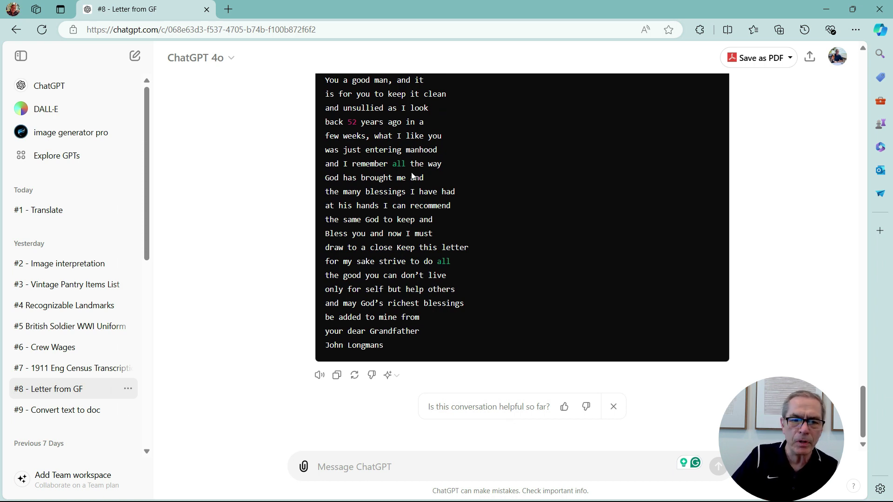
scroll(363, 138, "up", 5)
scroll(434, 318, "up", 12)
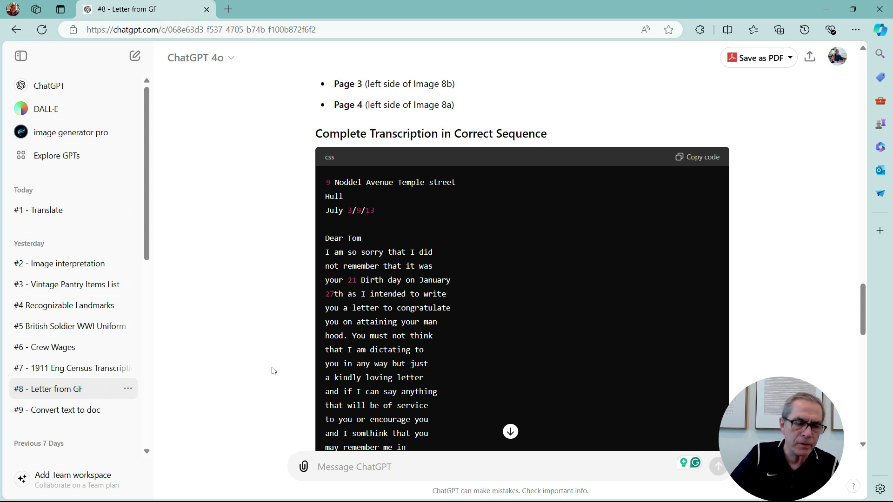
left_click(634, 215)
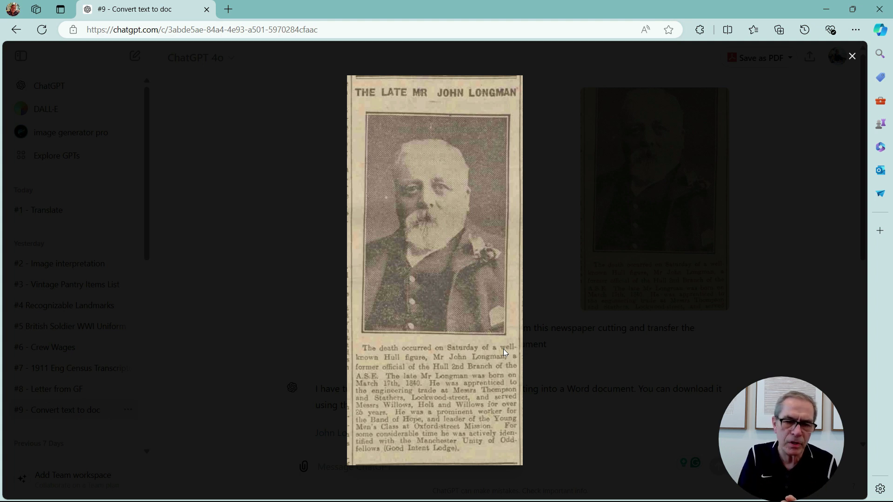
left_click(854, 60)
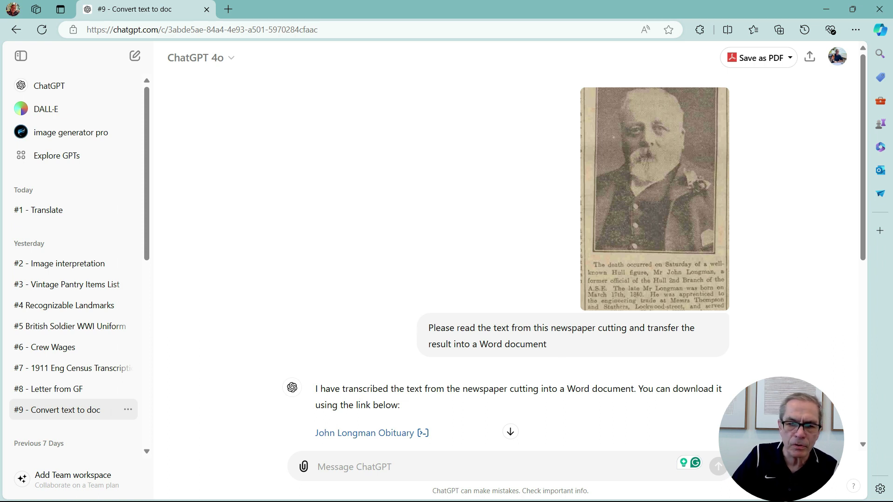
left_click_drag(555, 348, 376, 320)
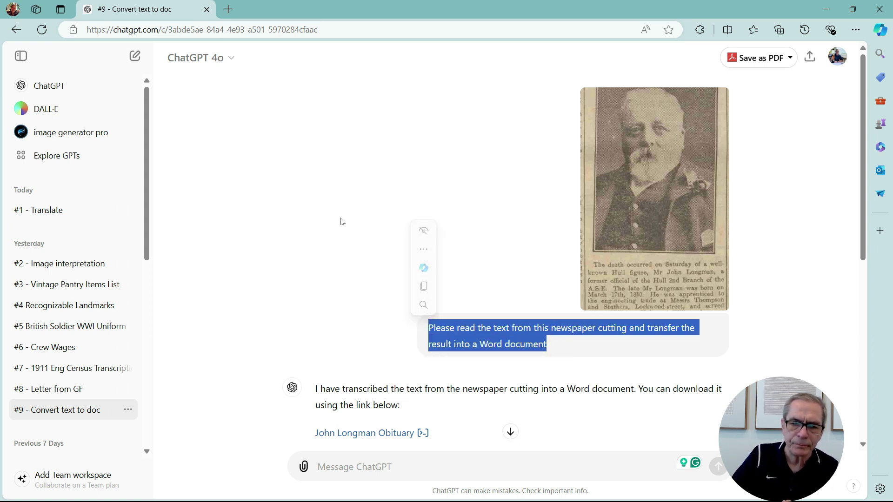
scroll(339, 221, "down", 3)
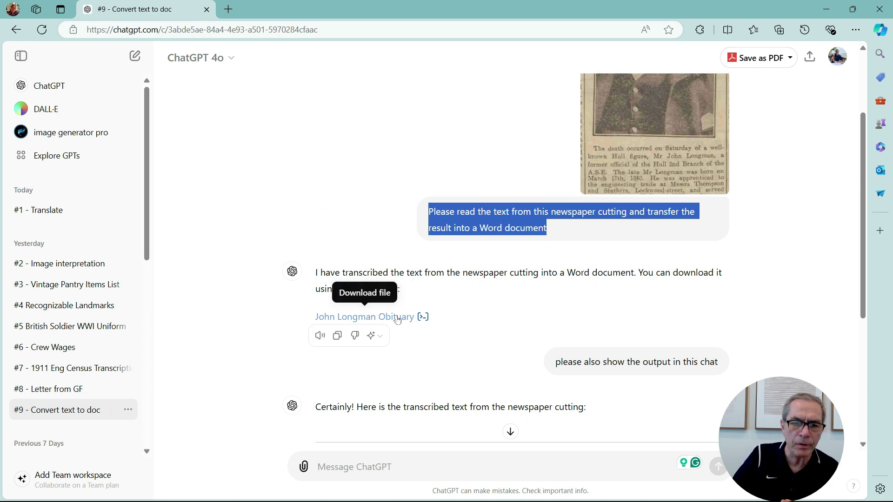
left_click(381, 321)
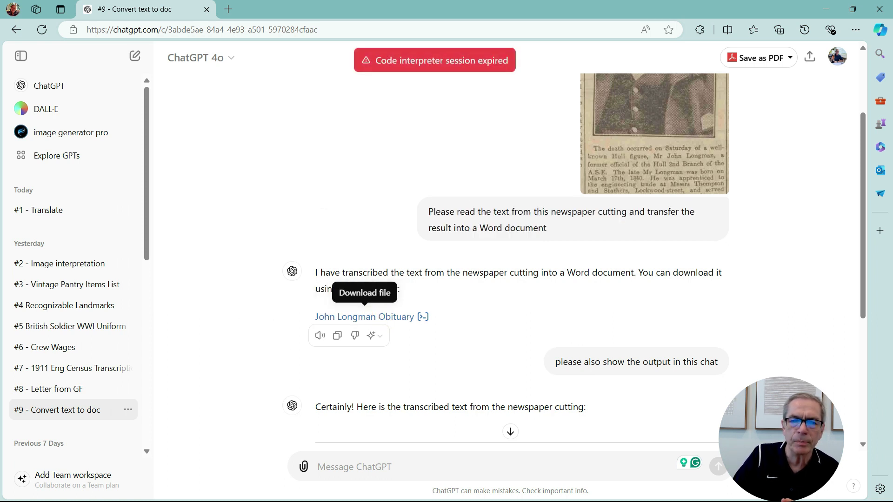
scroll(420, 331, "down", 1)
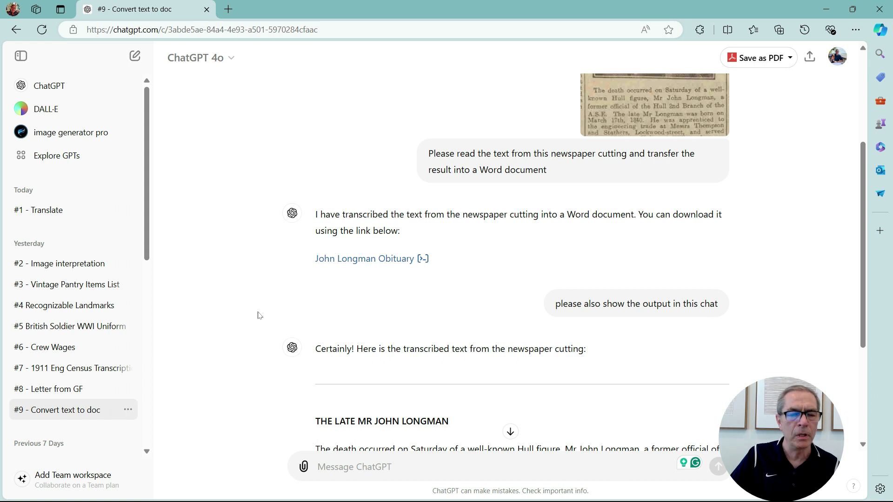
scroll(256, 317, "down", 2)
scroll(255, 318, "down", 2)
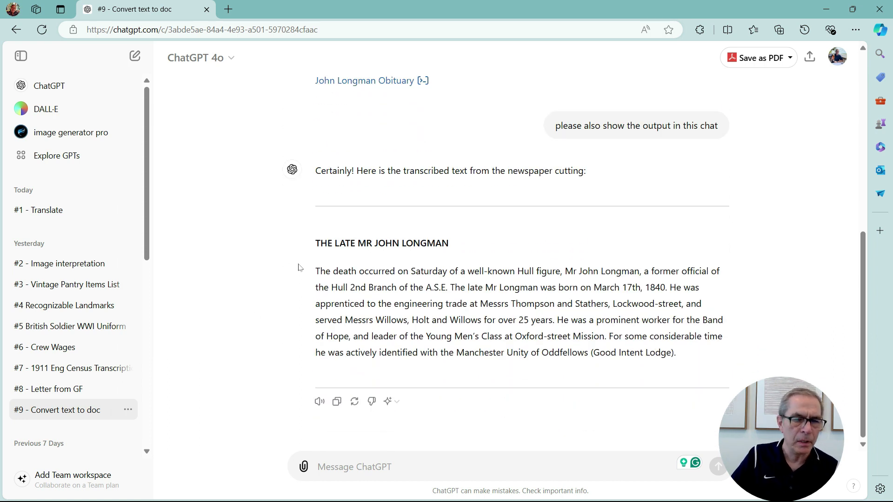